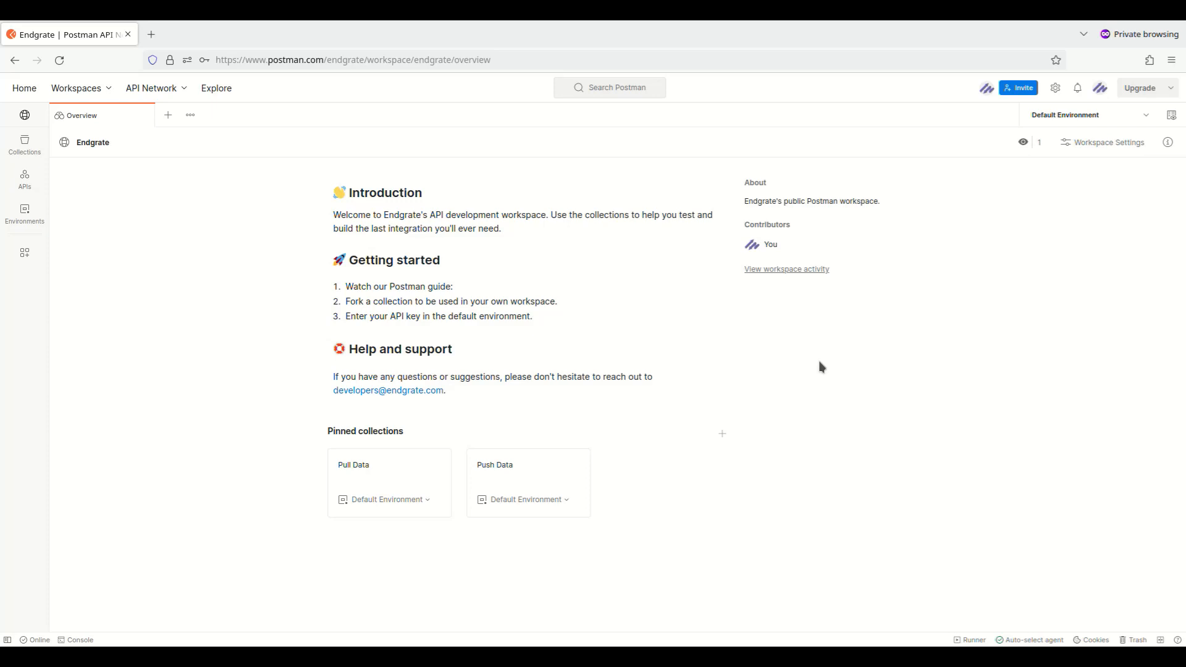
- Open the Default Environment of the Endgrate workspace to examine its variables
click(25, 213)
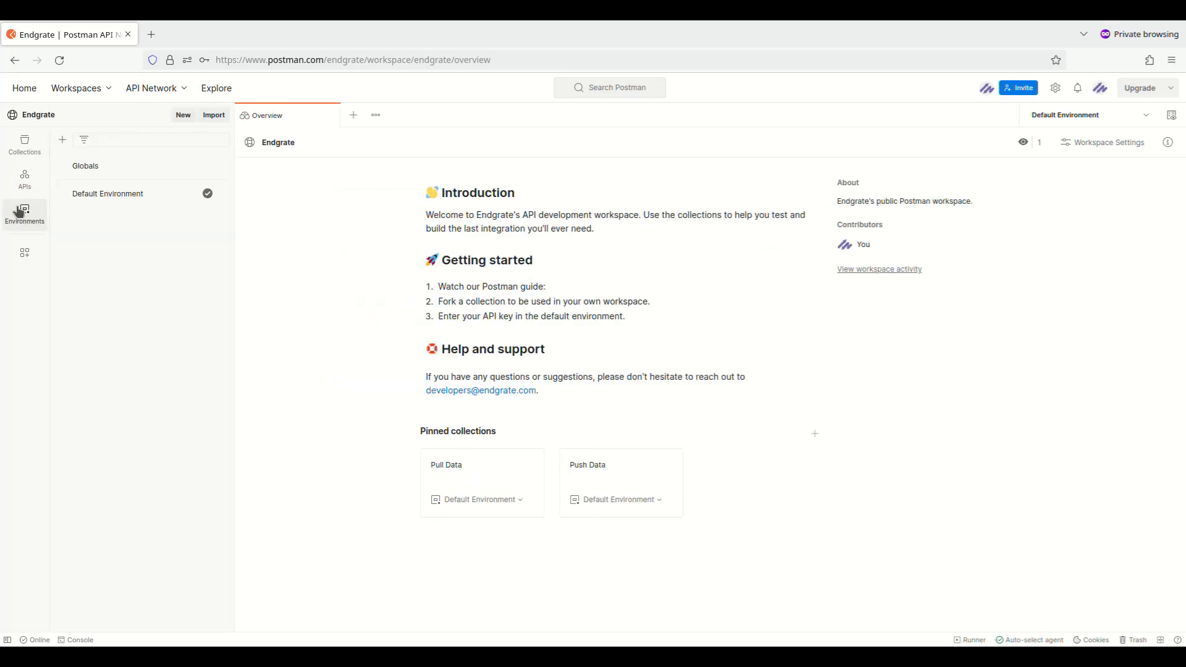
click(136, 197)
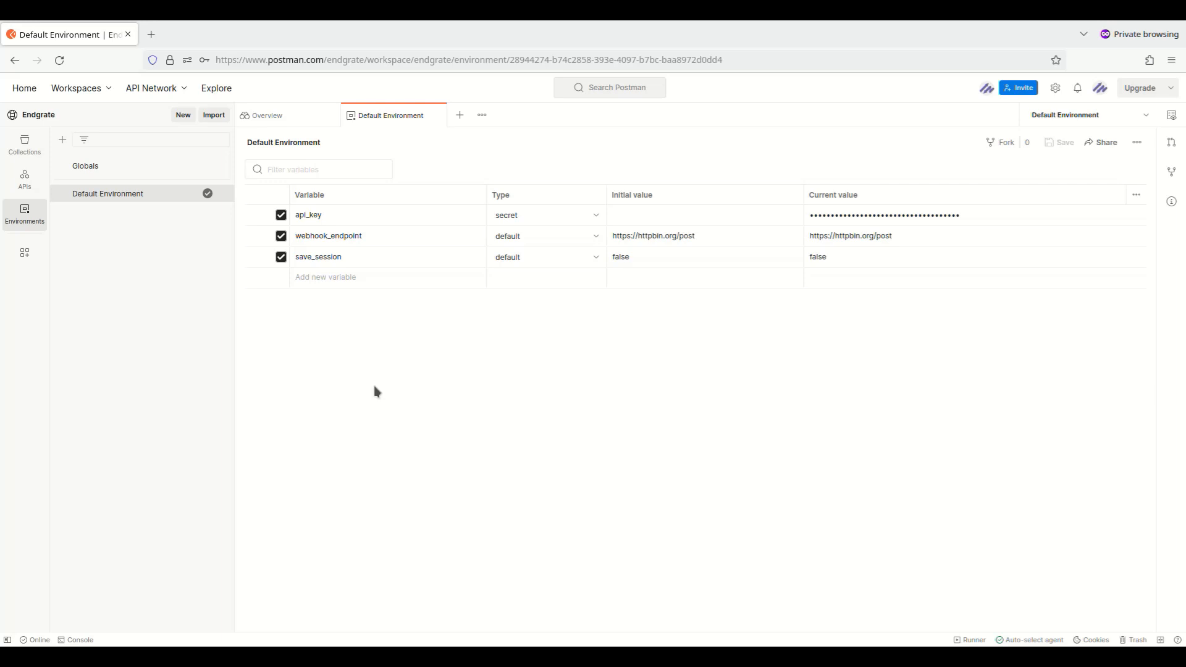
- Review the JSON body of the Initiate (Pagination) request in the Pull Data collection and send the request
click(25, 143)
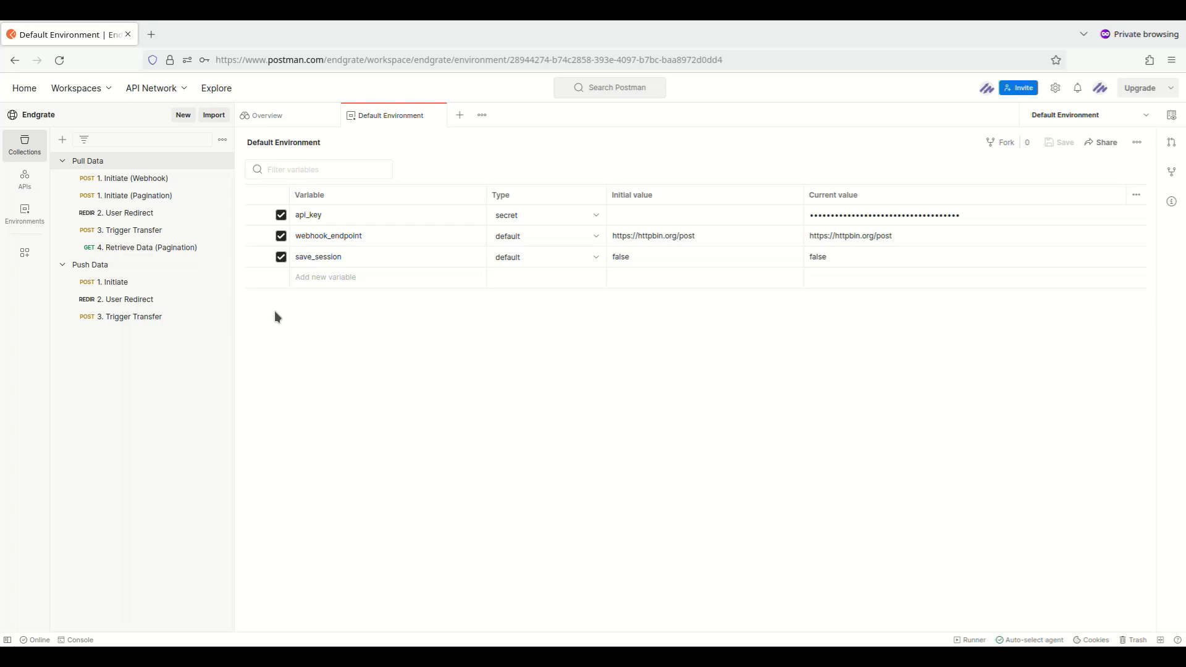
click(164, 196)
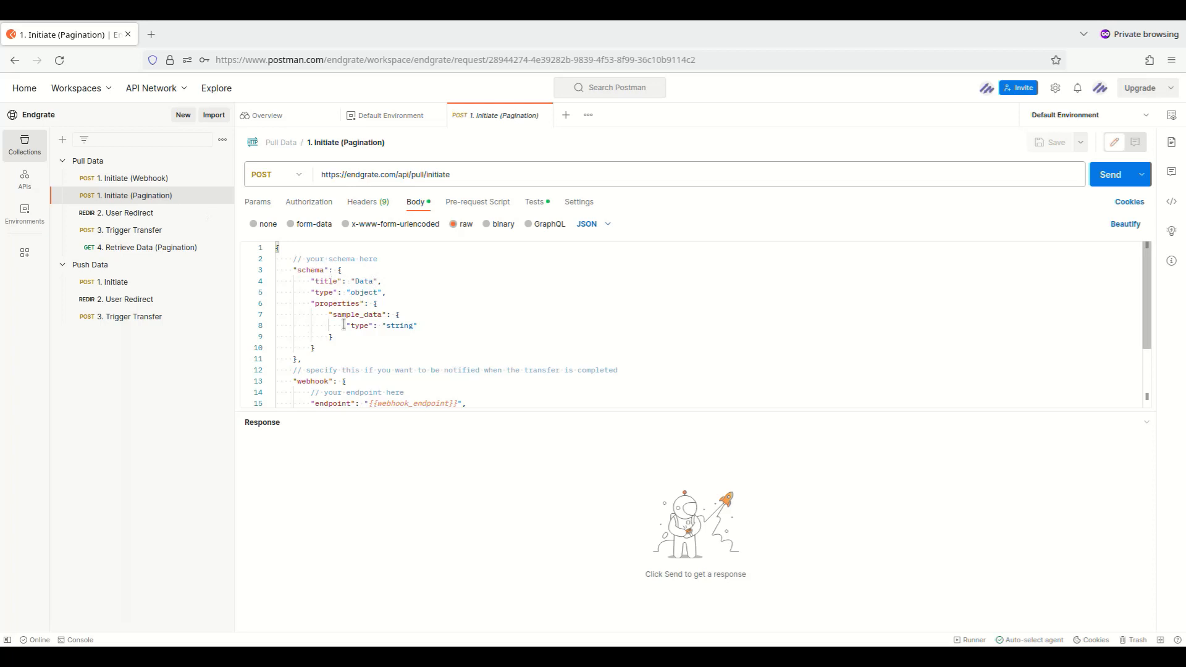
scroll(344, 324, down, 2)
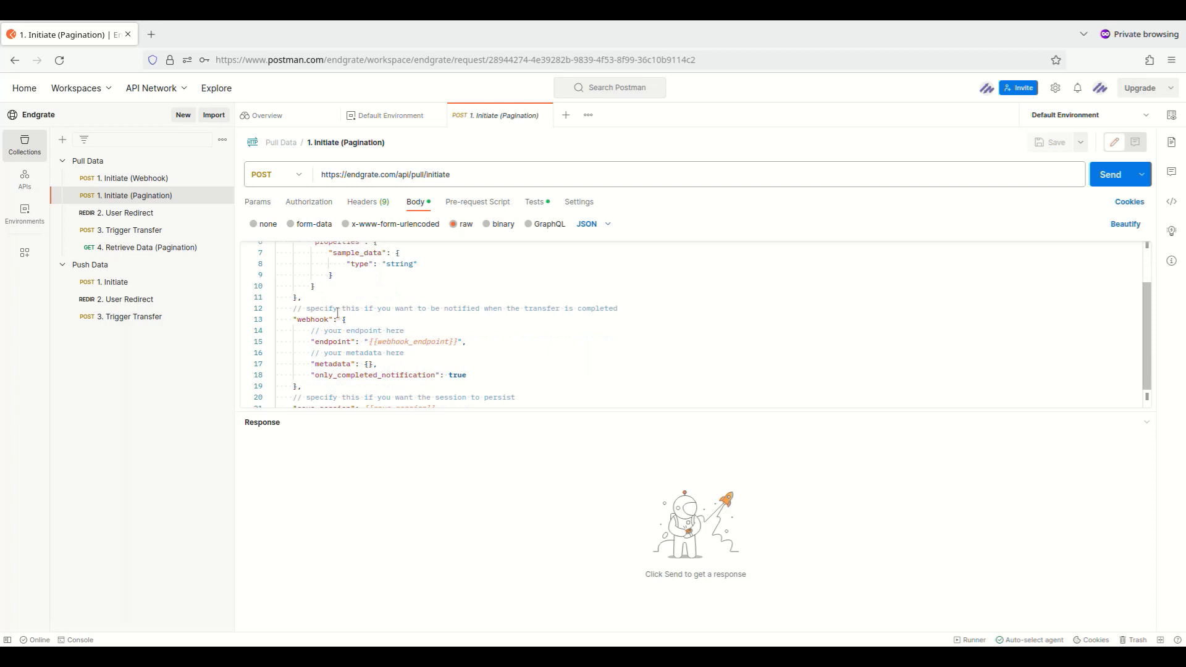
scroll(321, 301, down, 1)
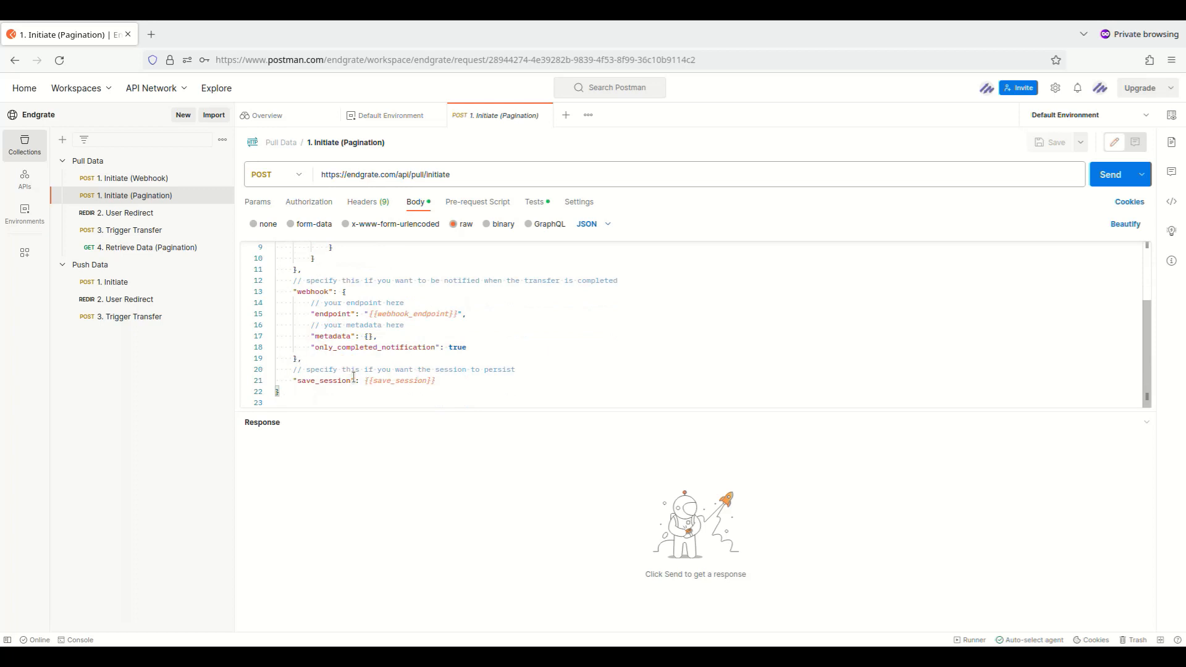
scroll(353, 377, up, 3)
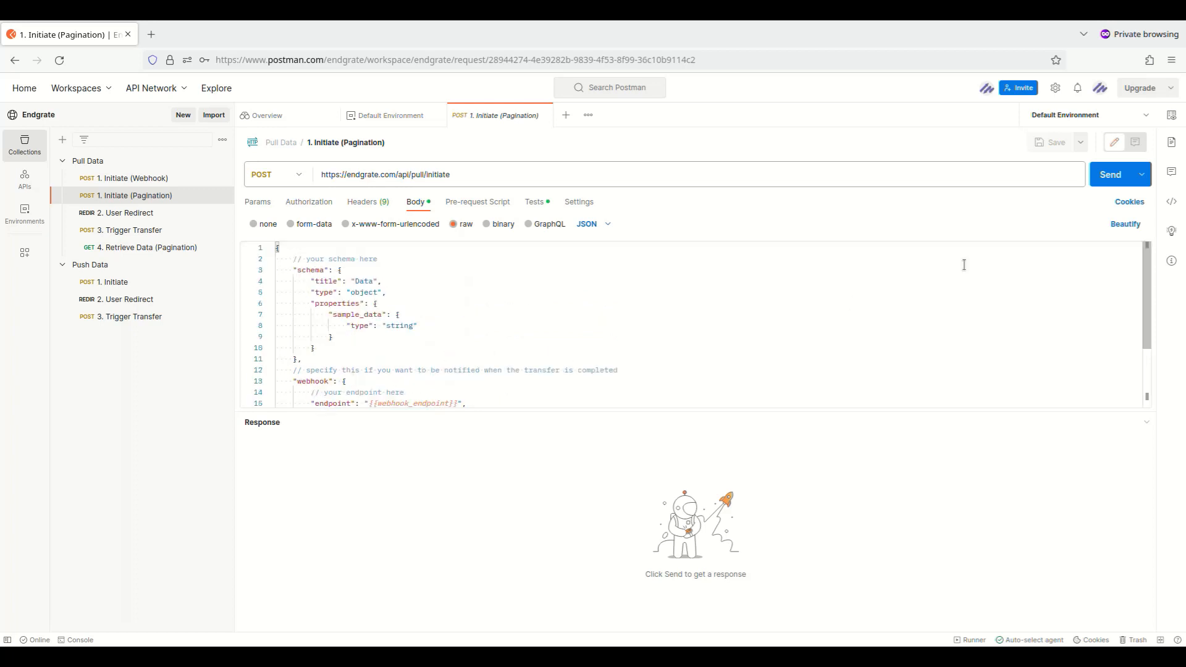
click(1102, 176)
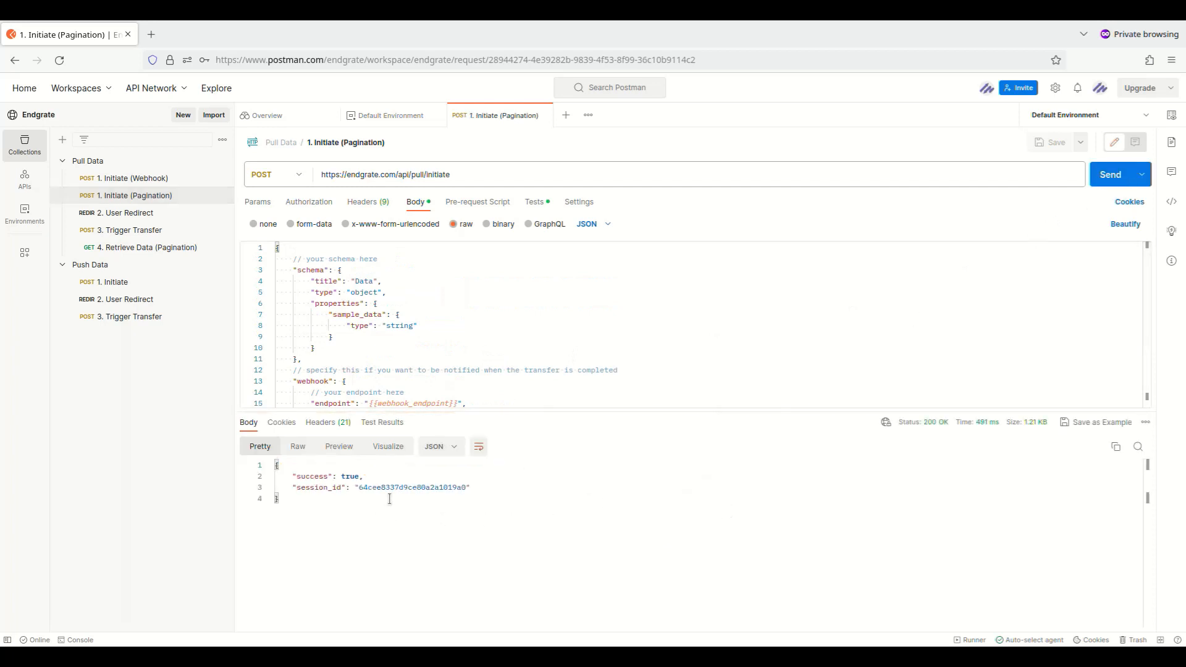
- Copy the URL of the Pull Data User Redirect request and paste it as the address in a new browser tab
click(168, 216)
drag(525, 175, 319, 178)
key(ctrl+c)
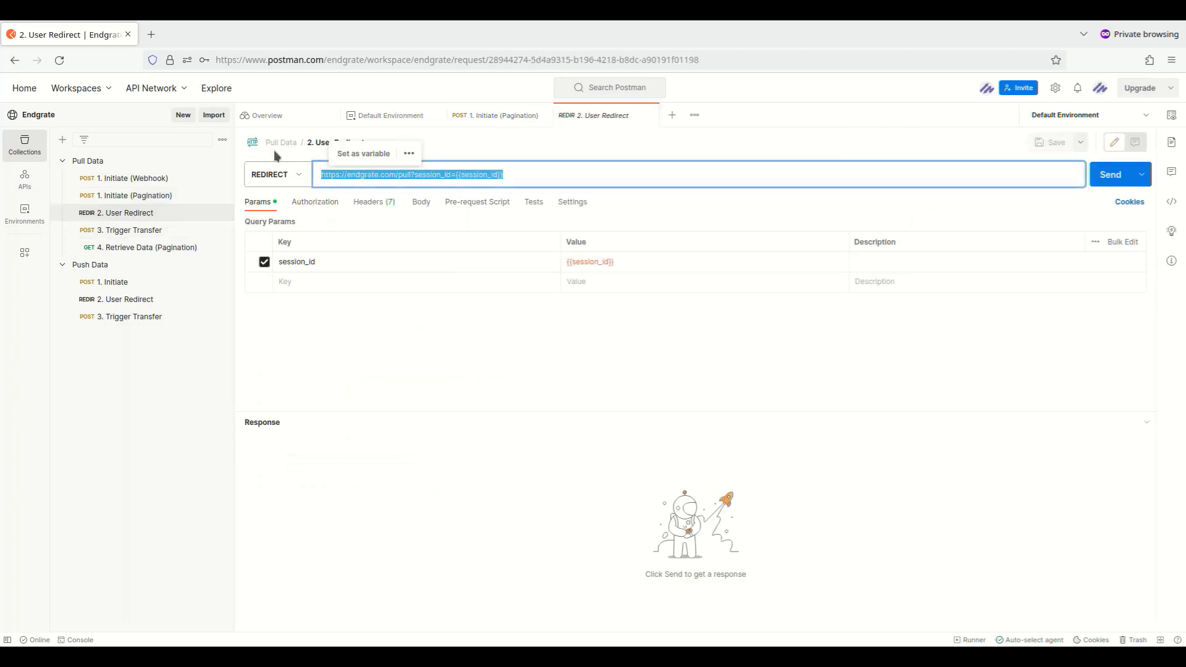
click(152, 34)
key(ctrl+v)
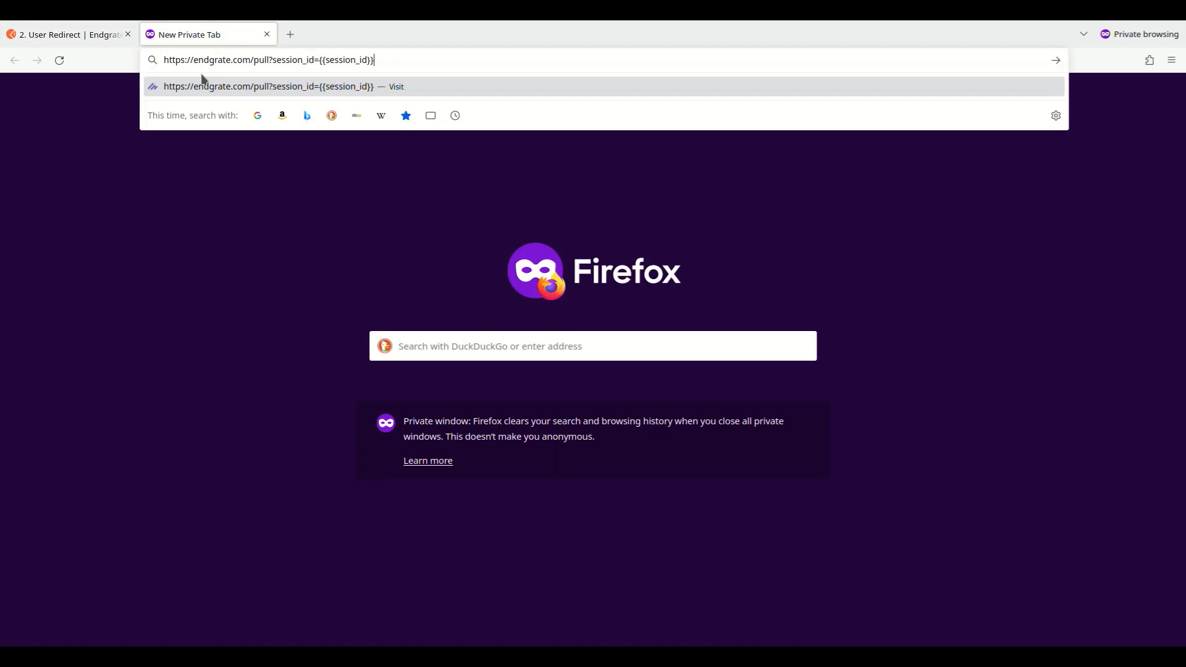
- Replace the {{session_id}} placeholder in the pasted address with the session ID from the Initiate (Pagination) response and load the page
click(84, 36)
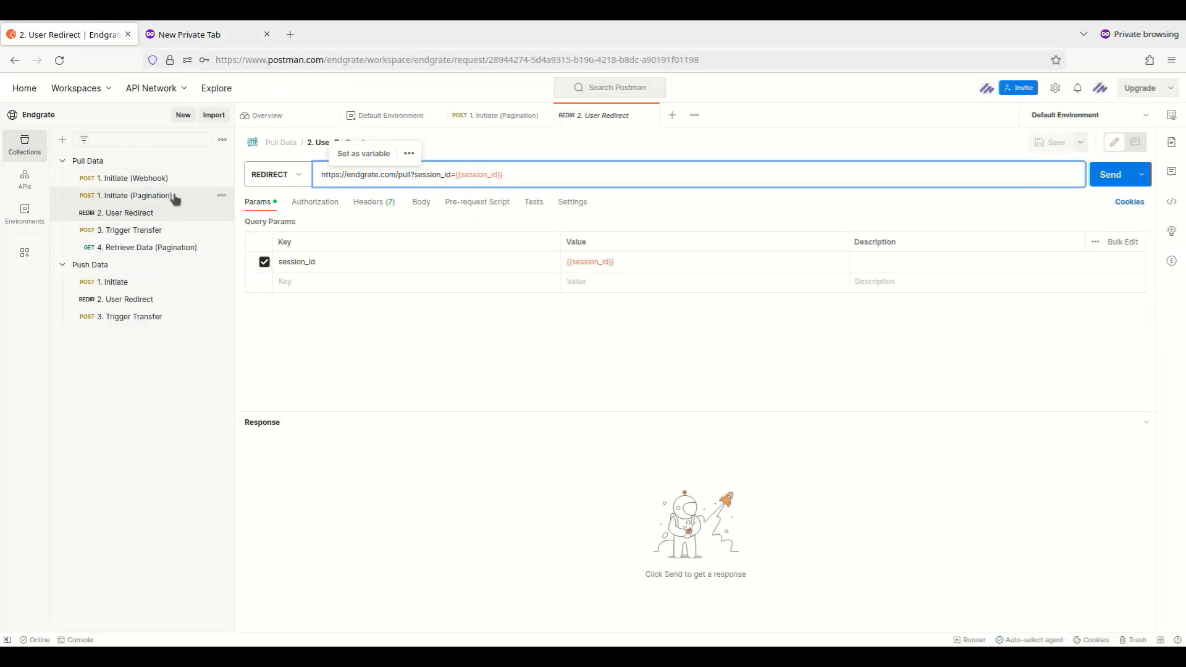
click(264, 301)
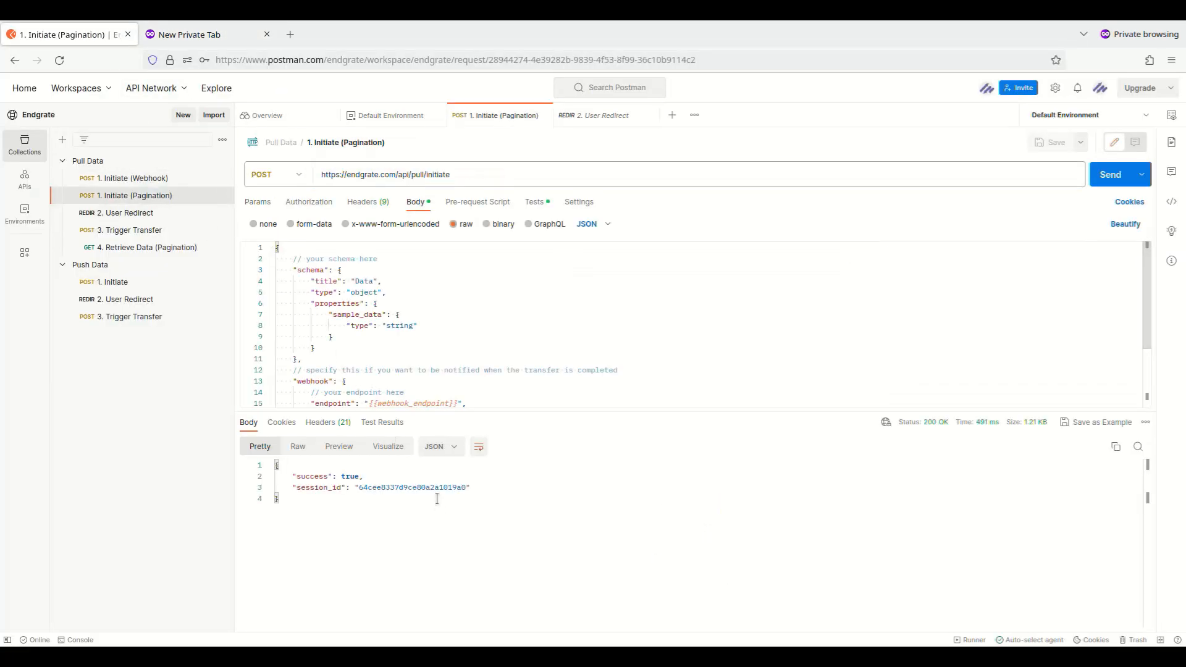
double_click(438, 491)
key(ctrl+c)
click(206, 35)
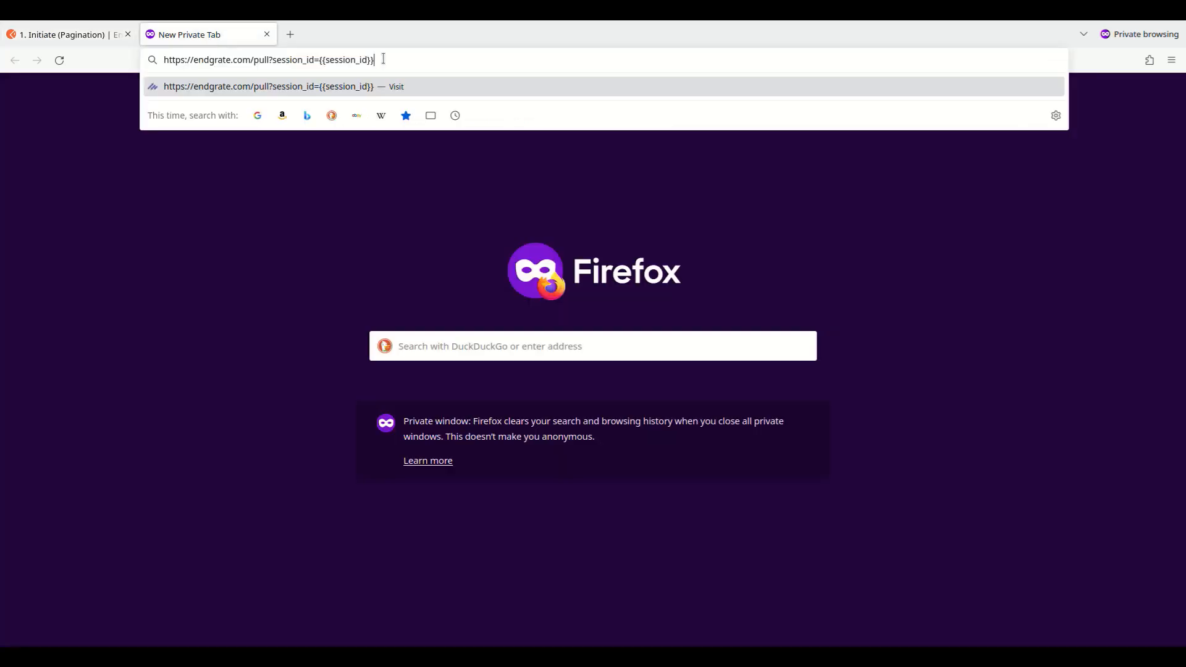
drag(374, 60, 321, 60)
key(ctrl+v)
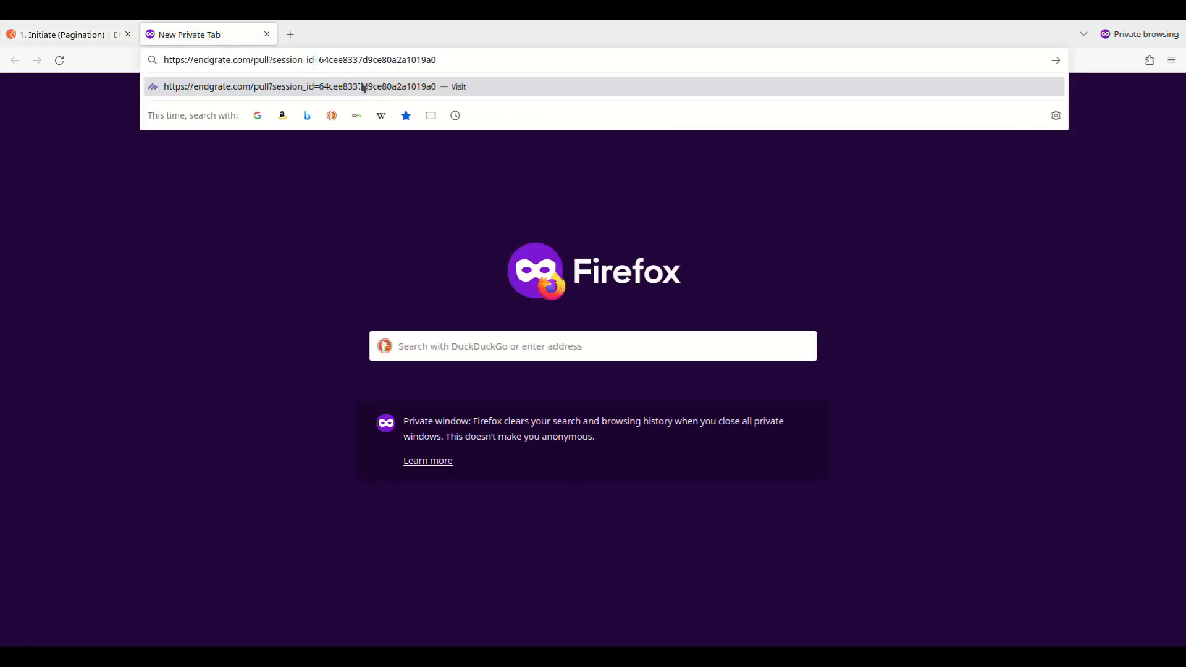
key(Return)
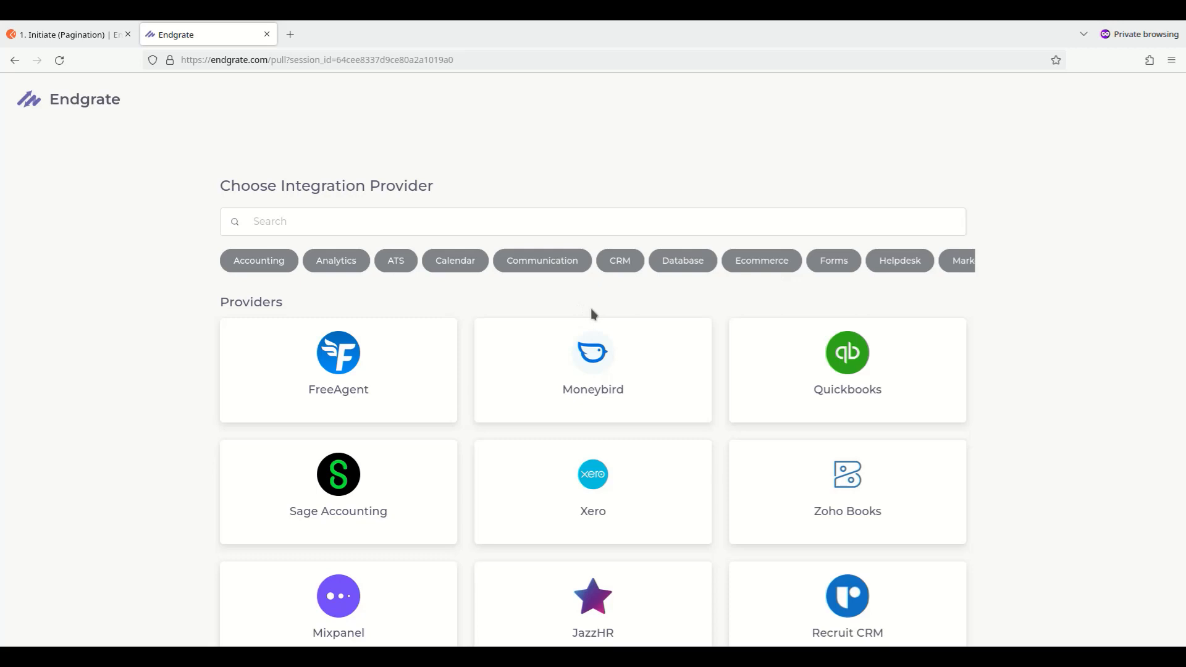
- Choose Hubspot from the CRM providers with the Get Contacts integration and connect the Harvard account
click(617, 263)
scroll(616, 289, down, 4)
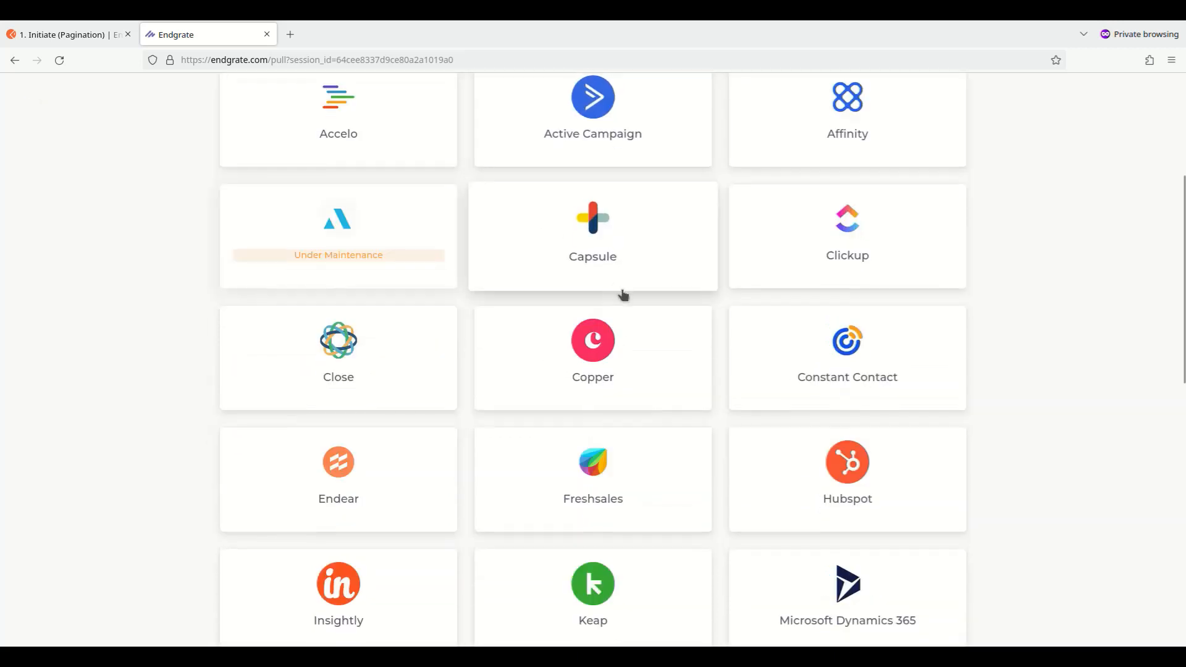
click(797, 476)
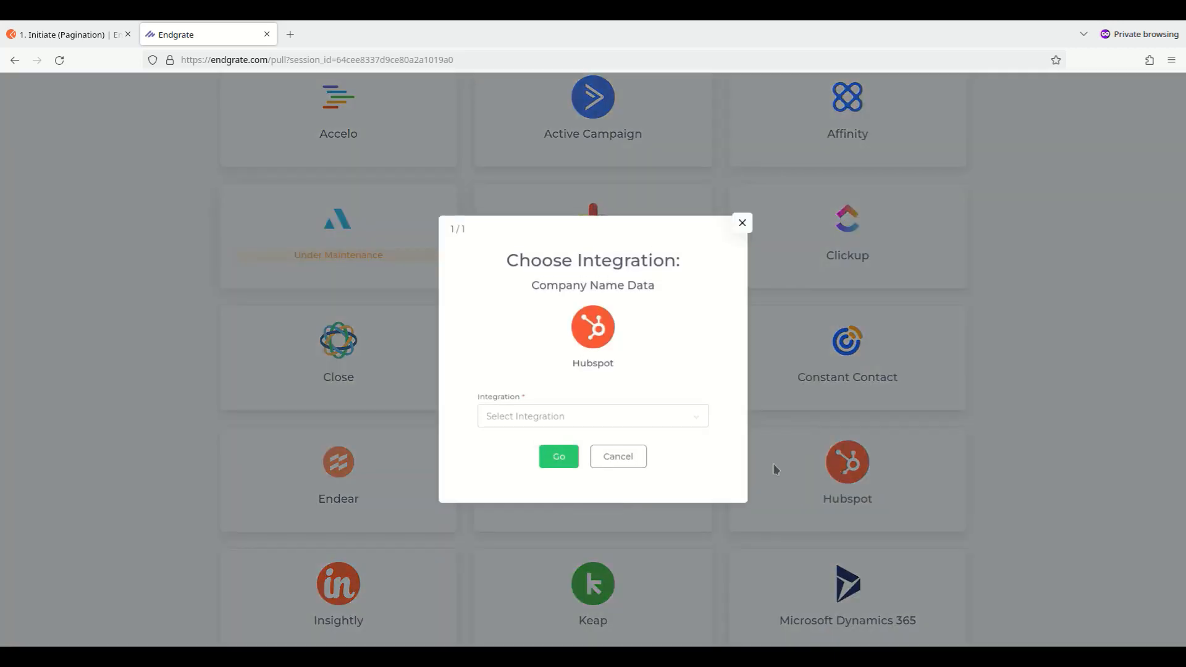
click(613, 425)
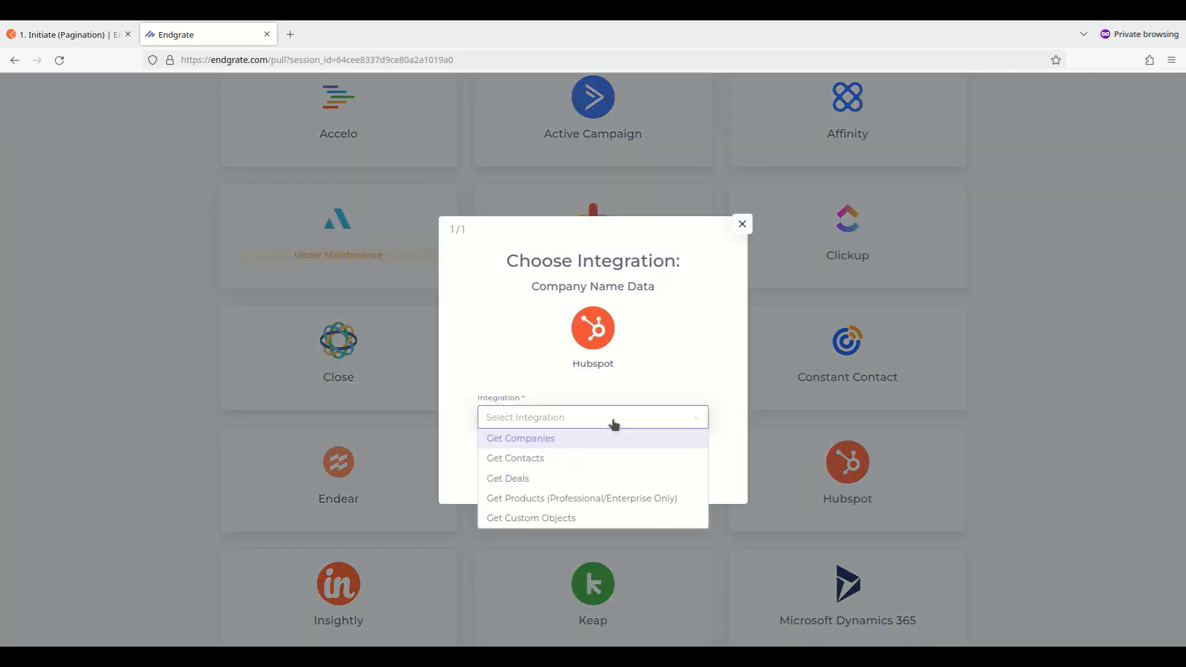
click(604, 458)
click(568, 460)
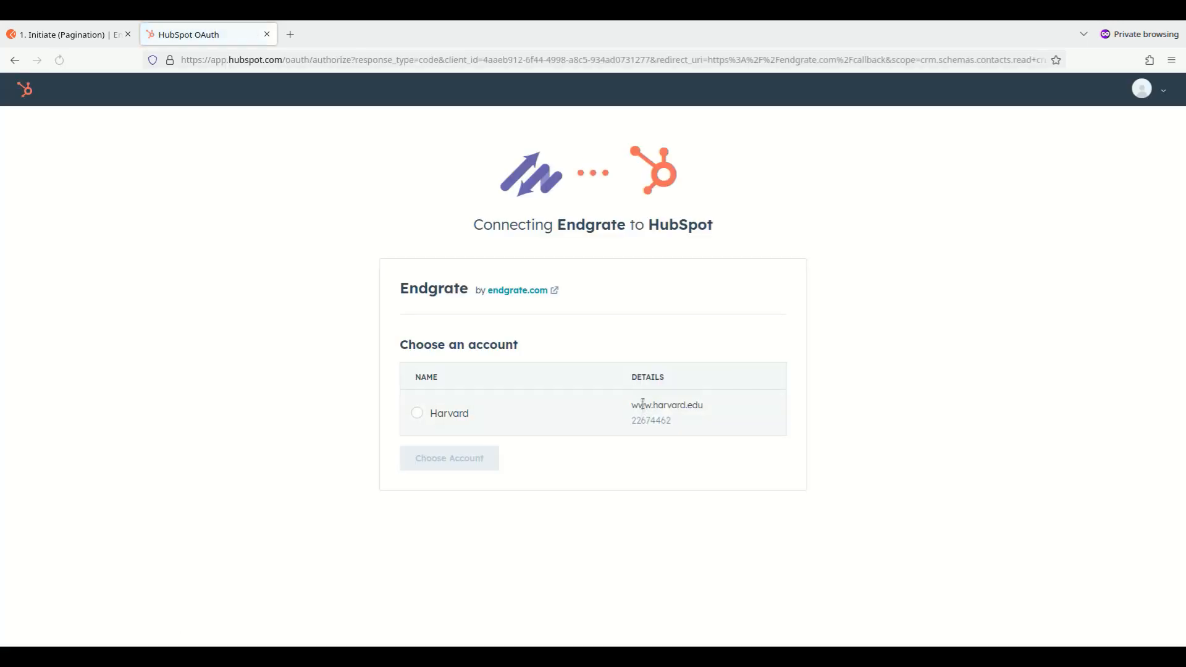
click(426, 413)
click(464, 464)
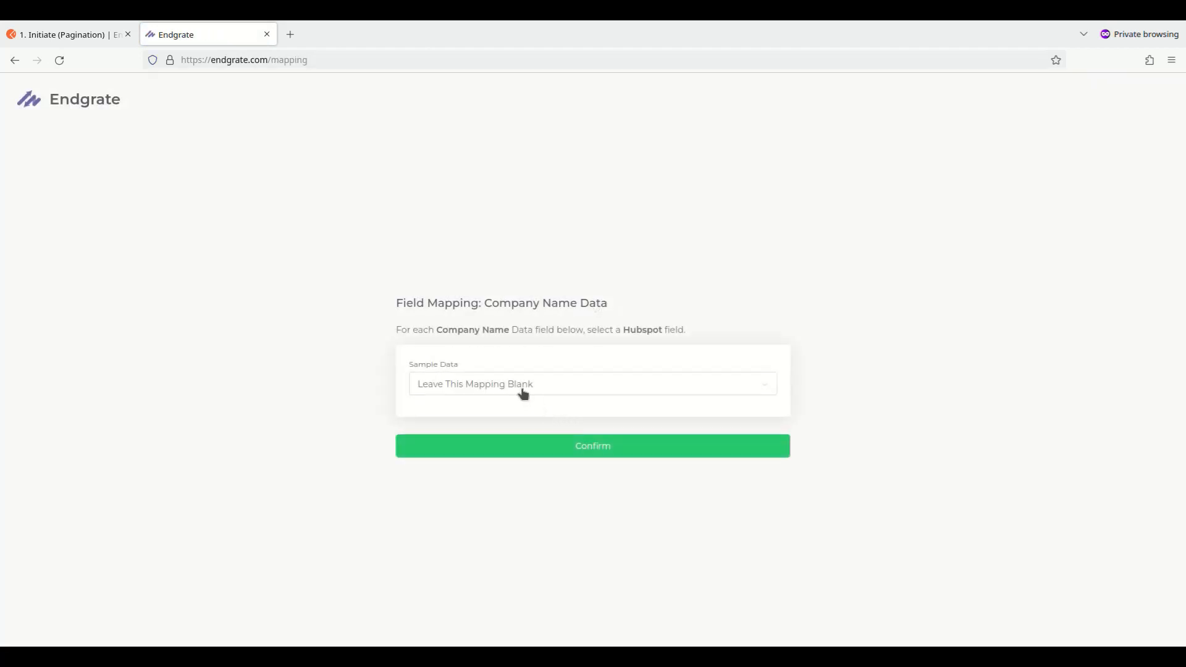
- Map the Sample Data field to the Hubspot Email field and confirm the mapping
click(523, 385)
text(email)
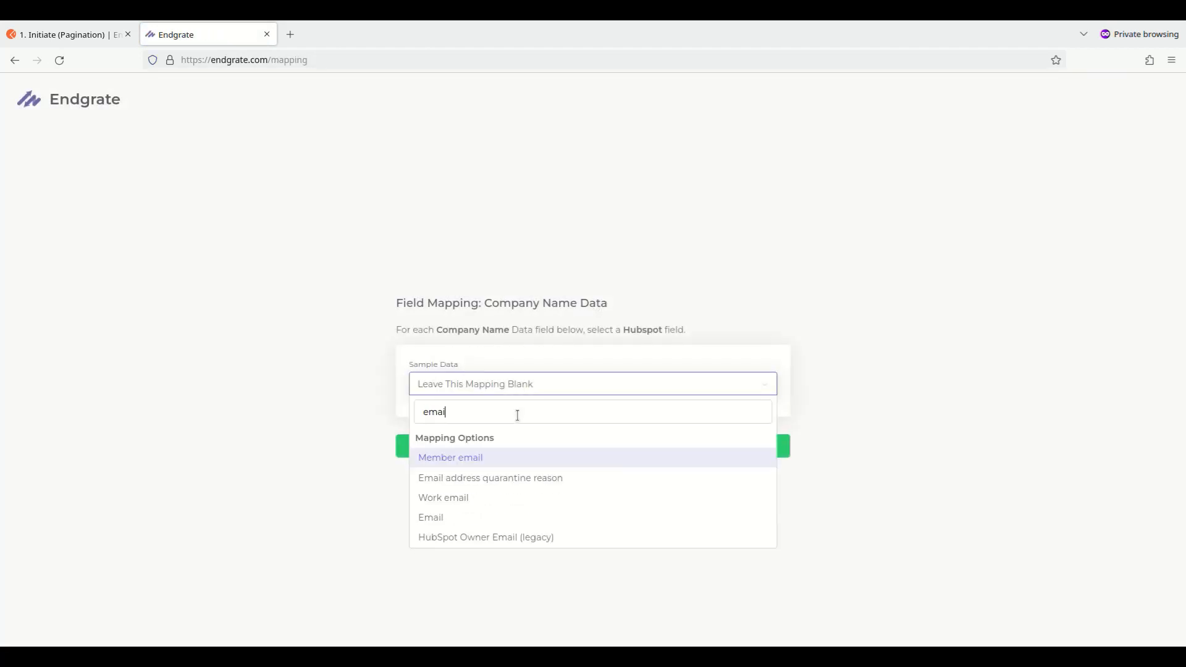
click(516, 517)
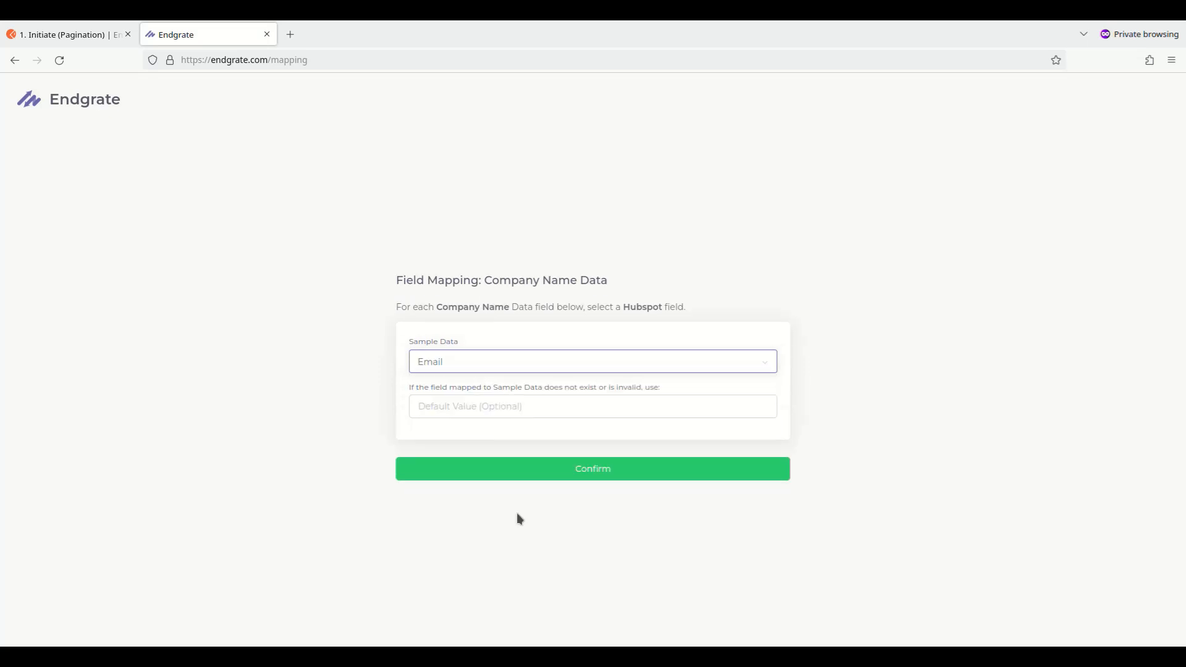
click(581, 473)
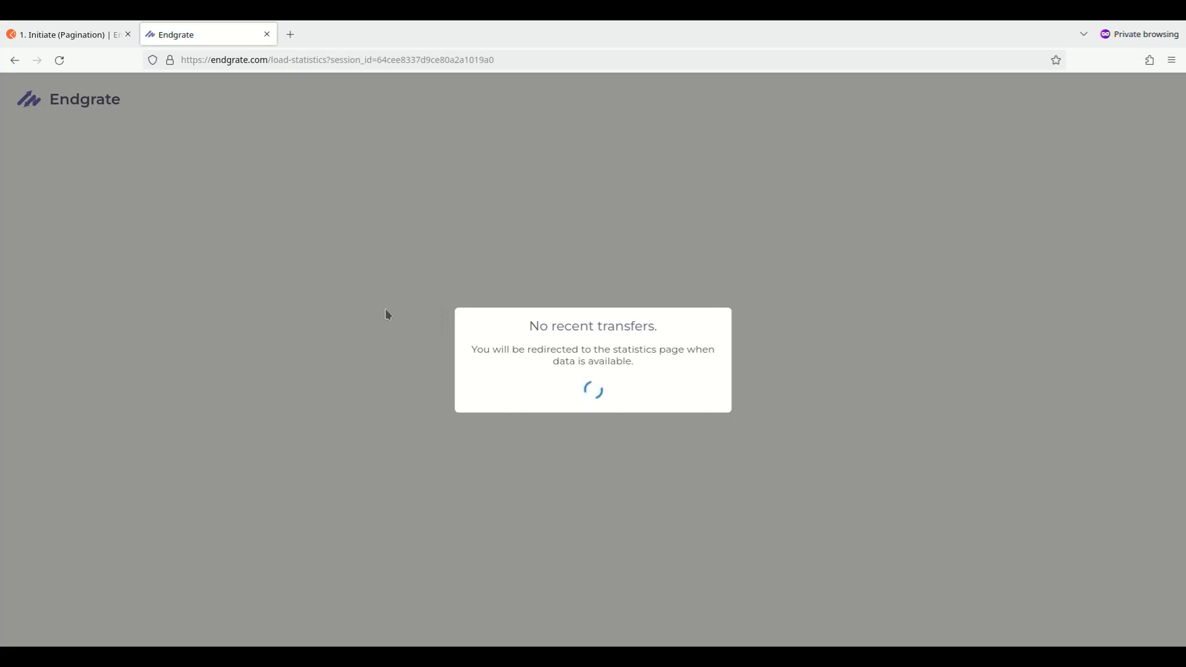
- Send the Pull Data Trigger Transfer request in Postman and check the transfer statistics in the Endgrate browser tab
click(76, 28)
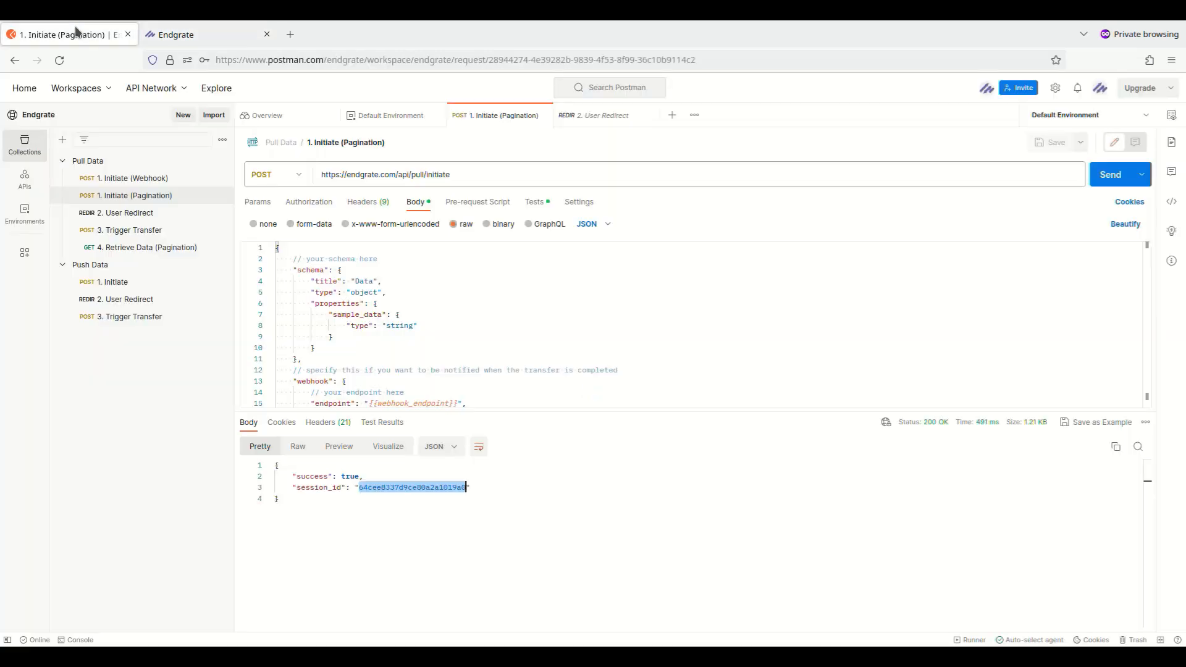
click(162, 229)
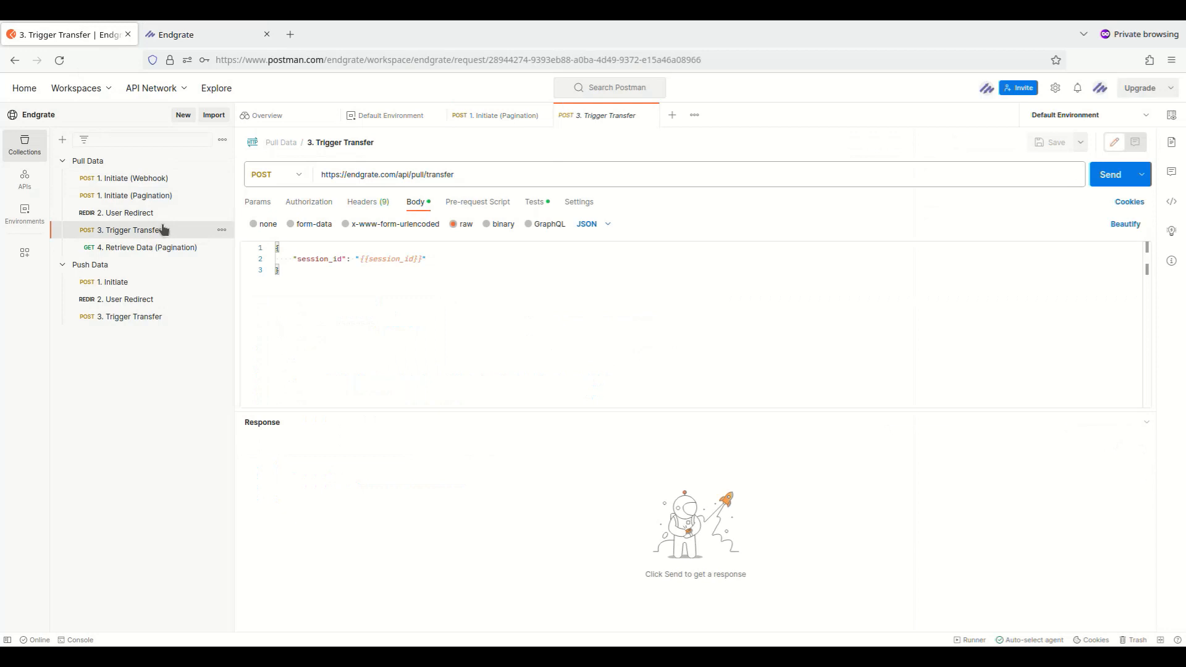
click(1110, 178)
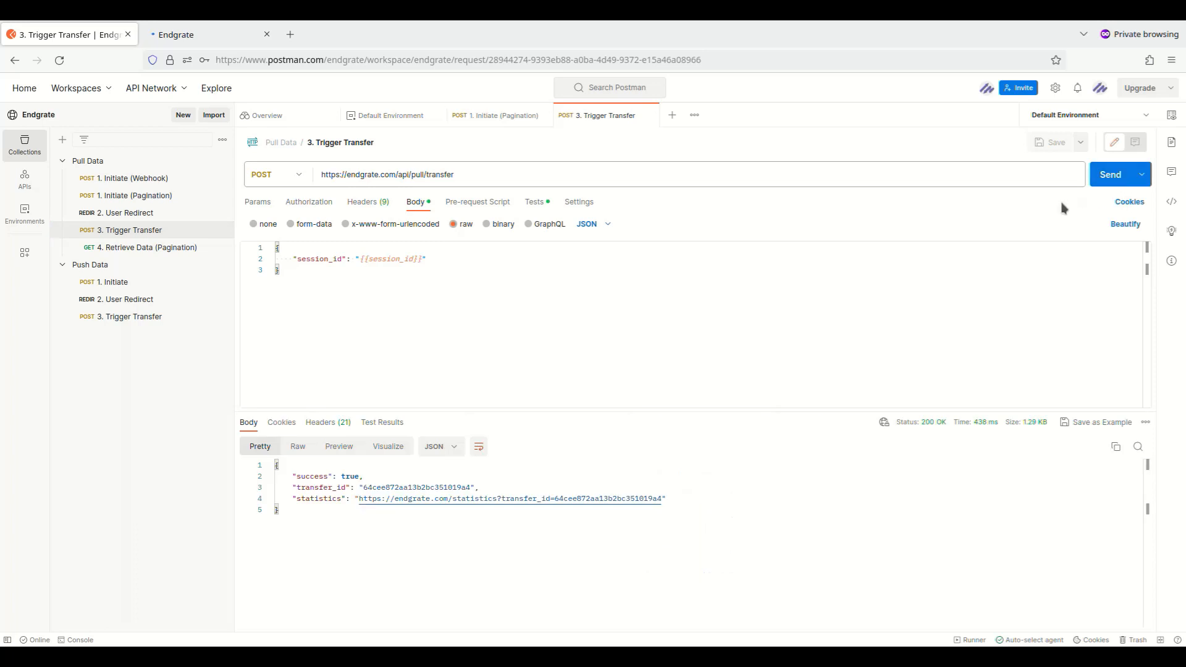
click(228, 29)
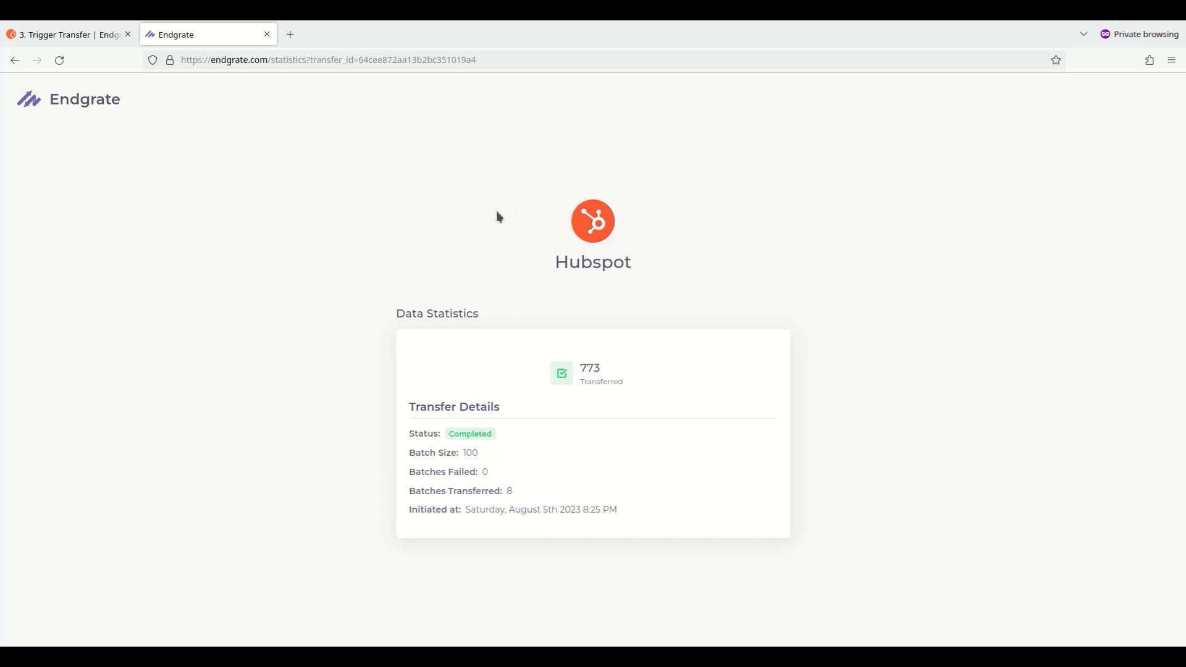
- Send the Retrieve Data (Pagination) request in Postman and look through the returned records
click(46, 34)
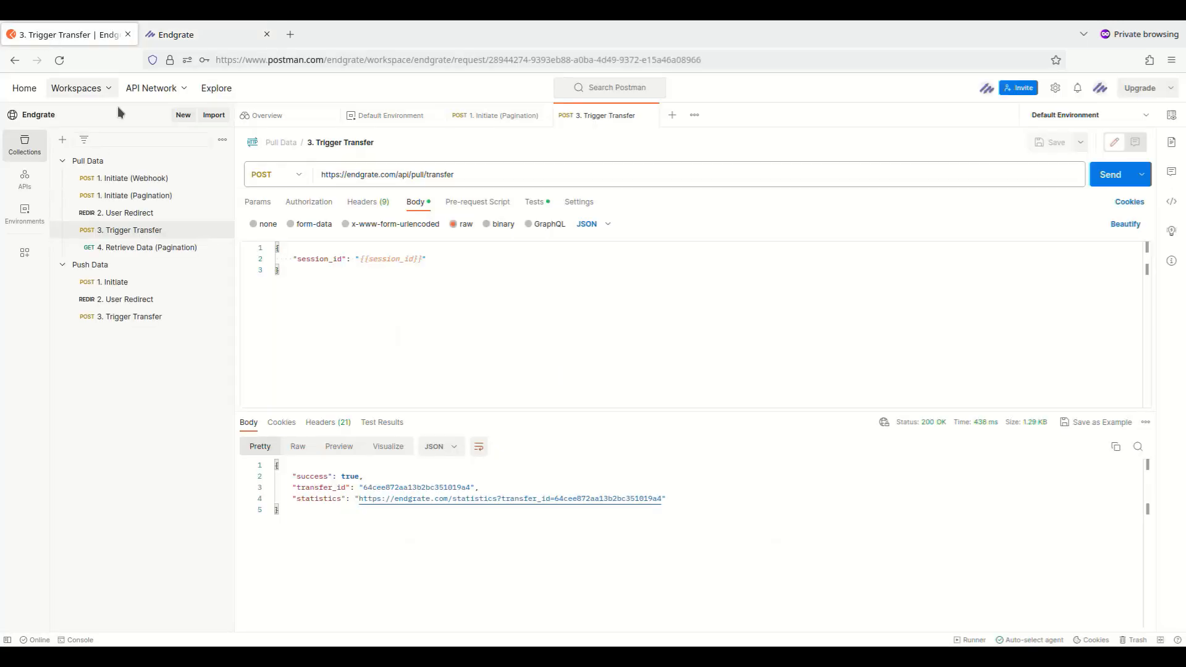
click(160, 249)
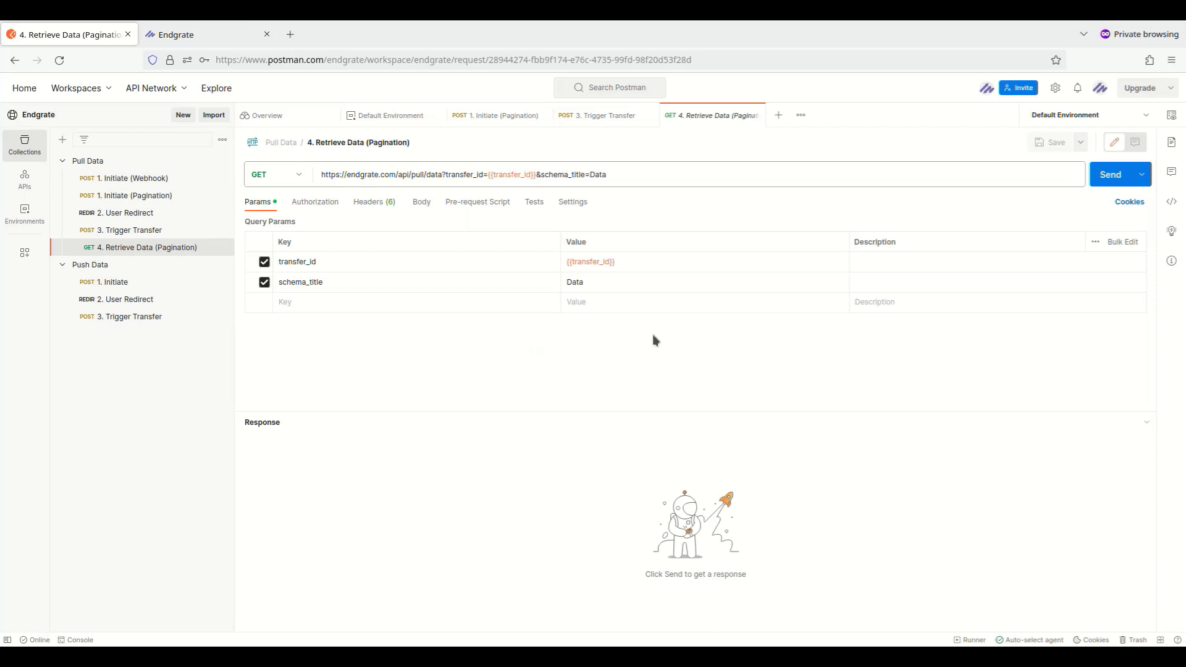
click(1110, 179)
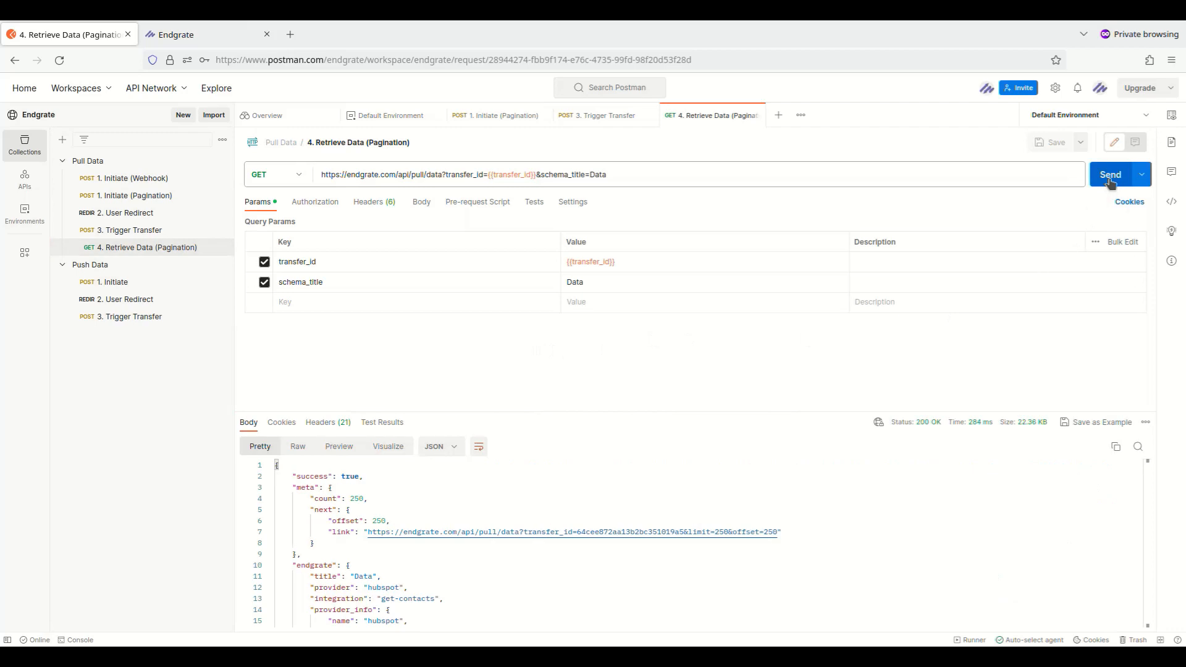
scroll(566, 501, down, 8)
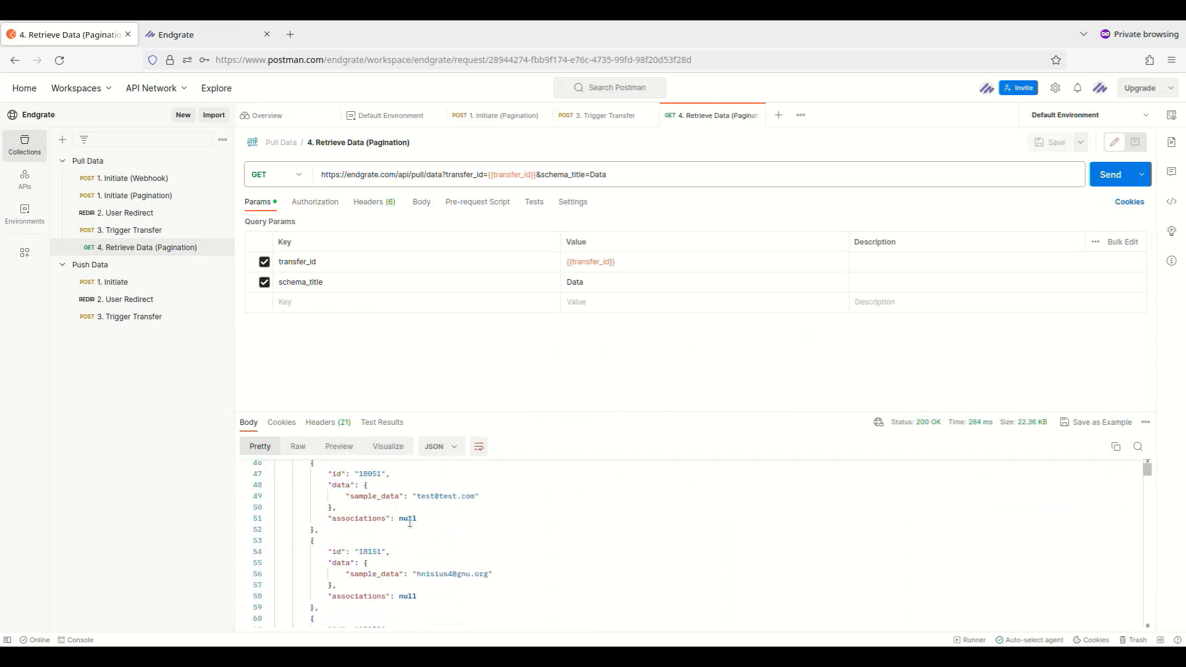
scroll(424, 526, down, 4)
scroll(424, 526, down, 1)
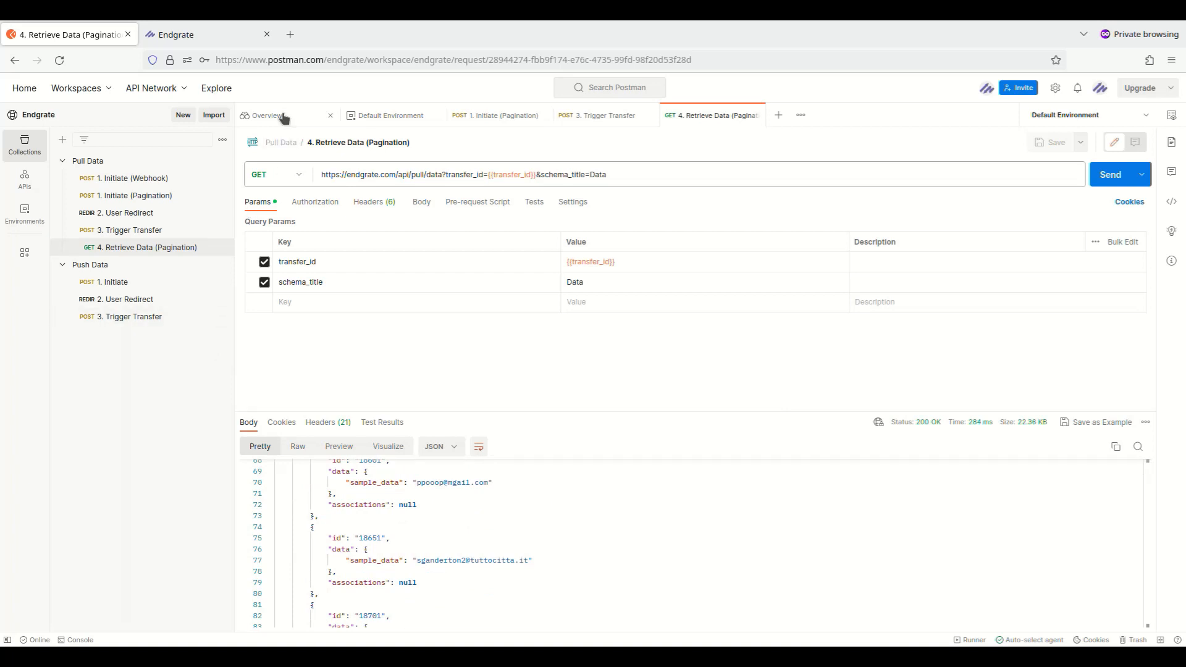
- Close the Endgrate browser tab and send the Initiate request of the Push Data collection
click(266, 35)
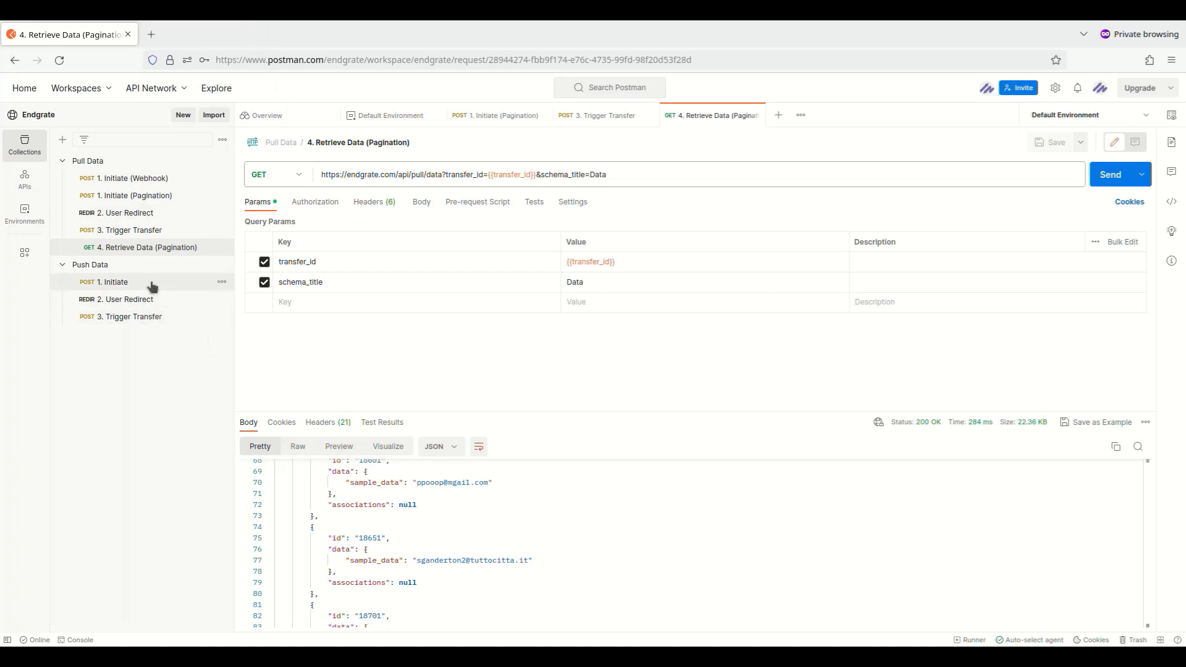
click(152, 284)
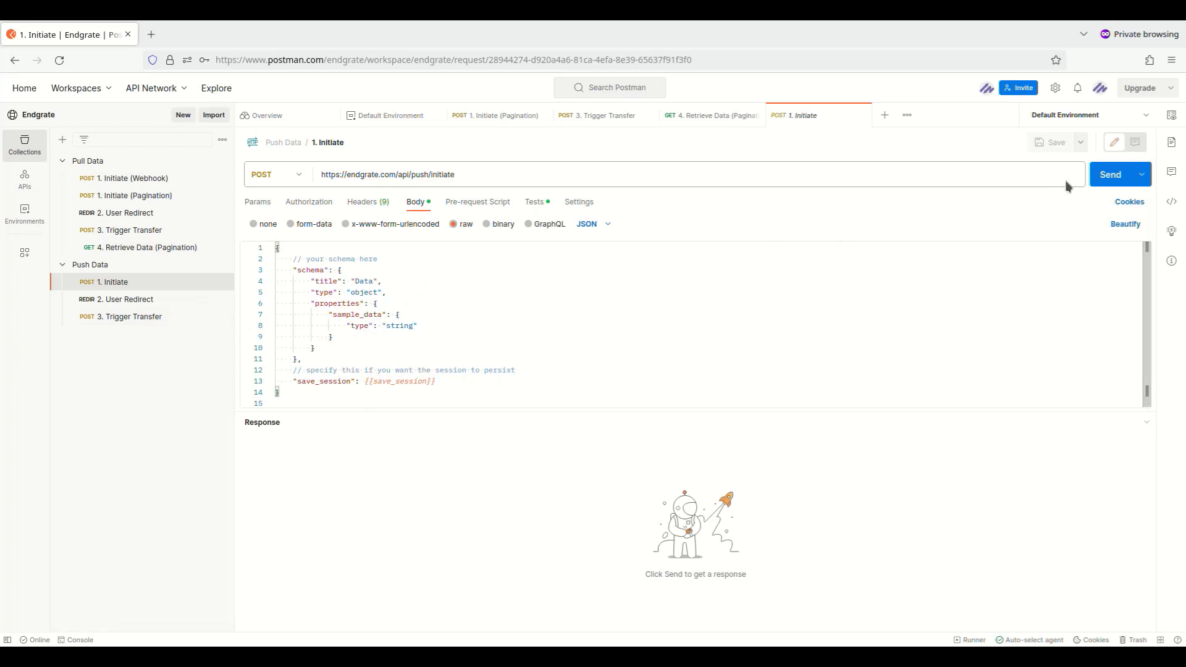
click(1107, 176)
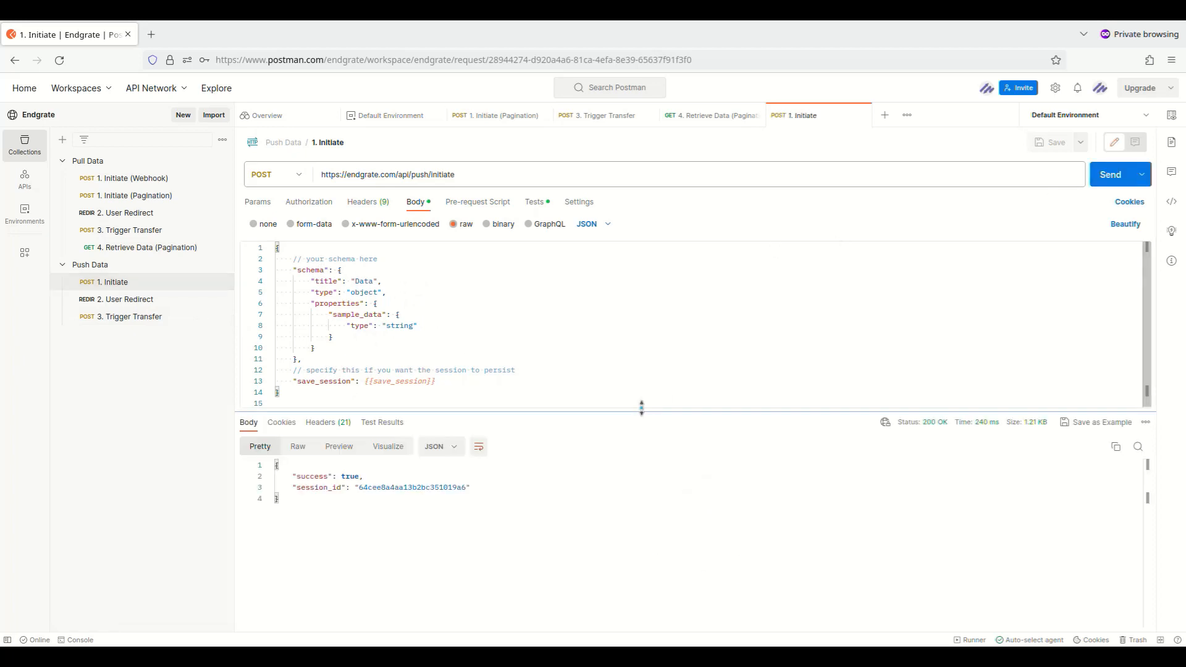
- Copy the URL of the Push Data User Redirect request and paste it into the address of a new browser tab
click(129, 303)
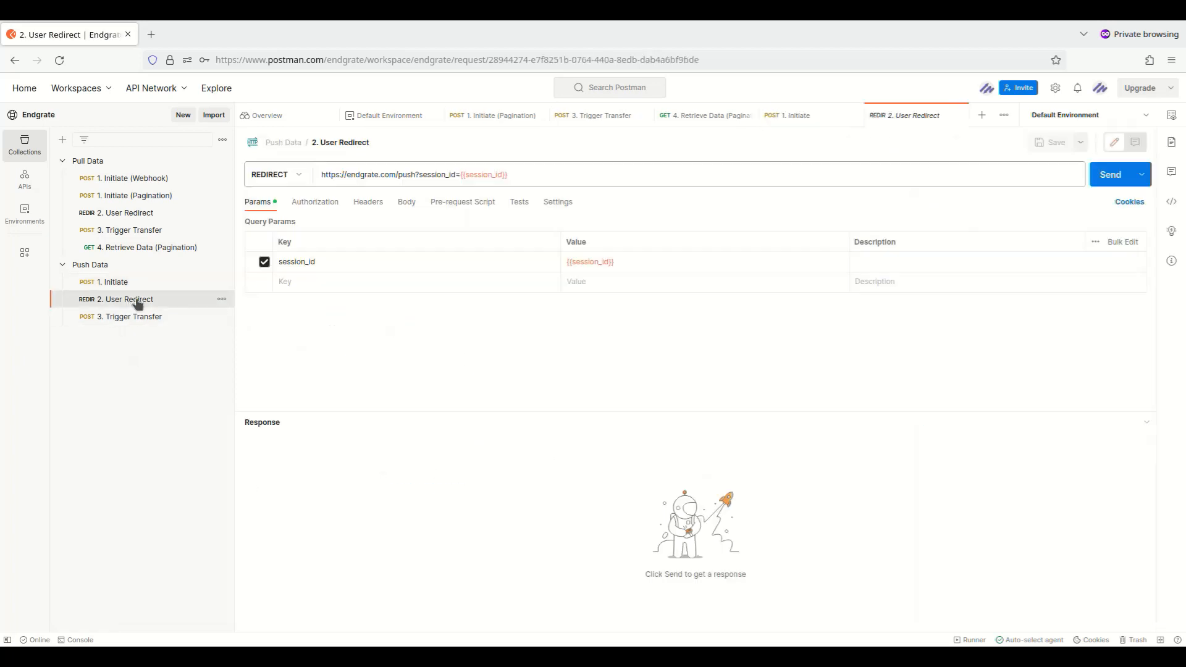
drag(522, 174, 313, 175)
key(ctrl+c)
click(151, 35)
key(ctrl+v)
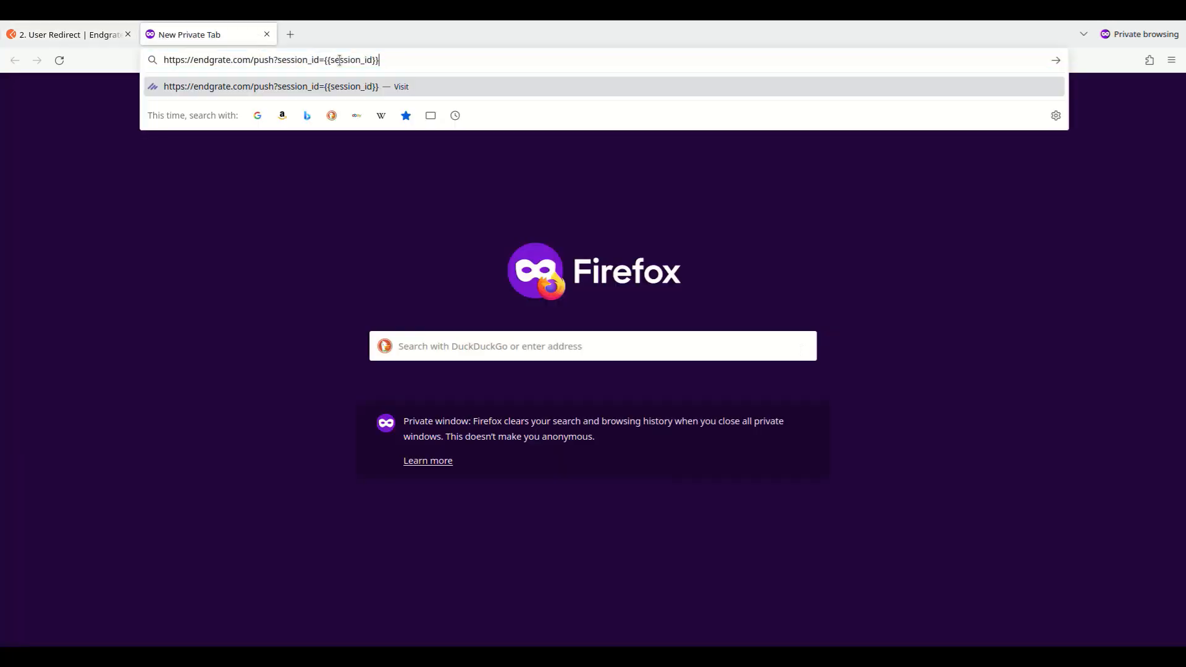
- Replace the {{session_id}} placeholder in the pasted URL with the session ID from the Push Data Initiate response and load the page
click(86, 36)
click(150, 286)
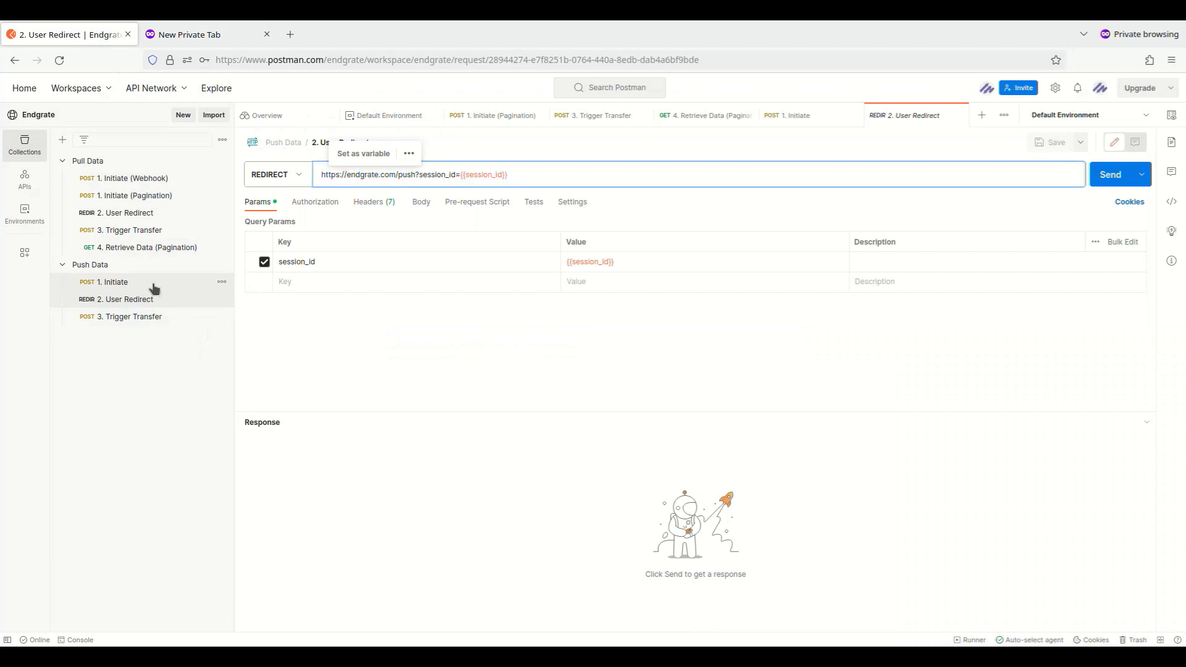
double_click(426, 491)
key(ctrl+c)
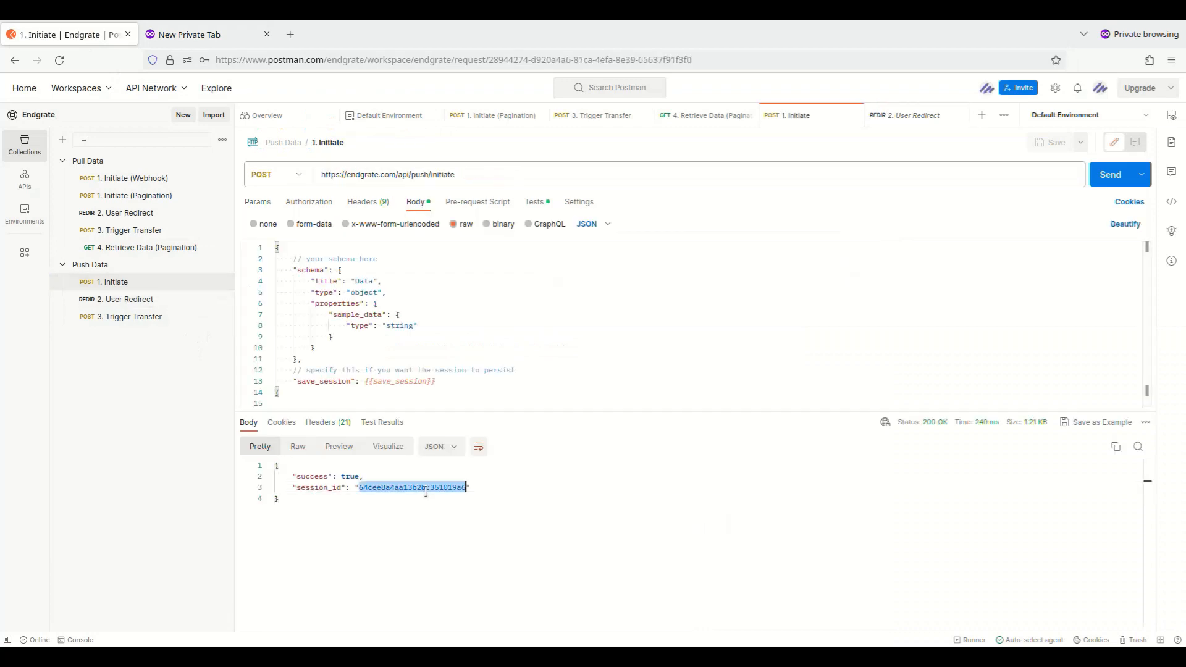
click(172, 36)
drag(378, 60, 324, 61)
key(ctrl+v)
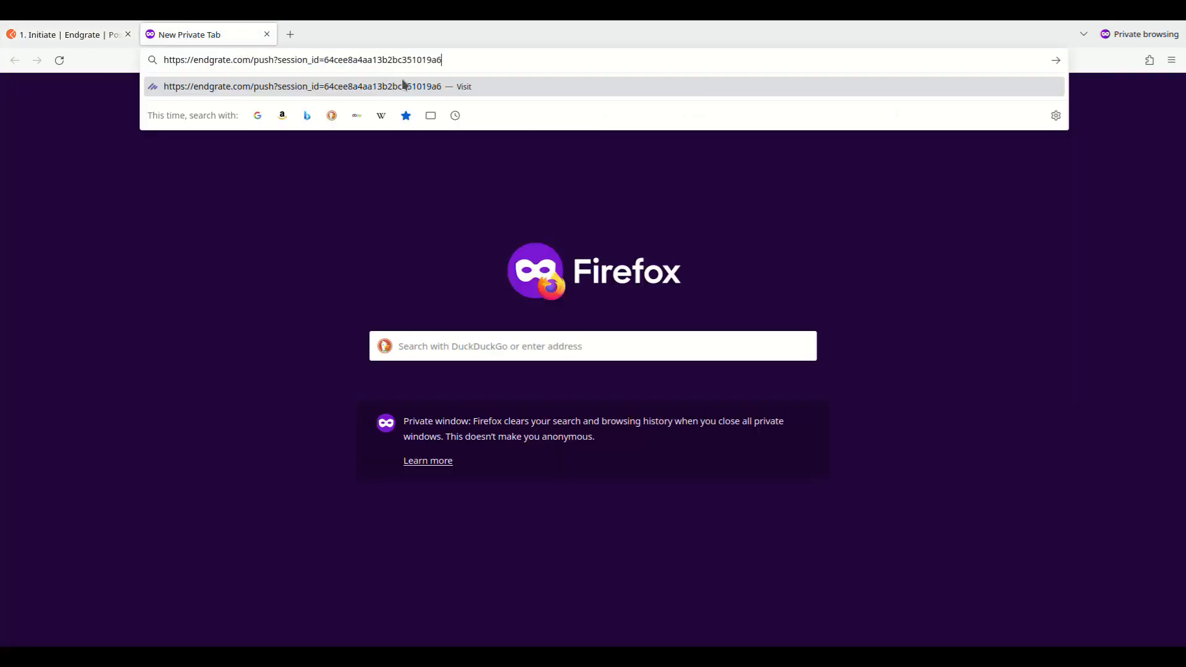
key(Return)
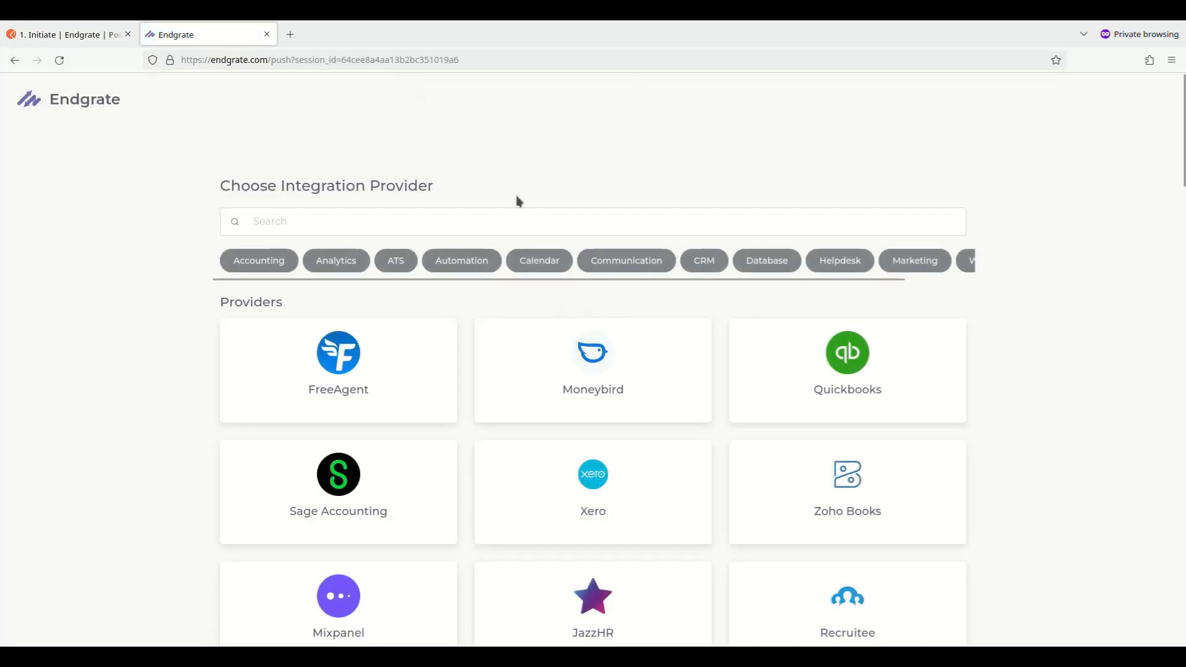
- Choose Hubspot from the CRM providers with the Create or Update Contacts integration and authorize the HubSpot account
click(706, 261)
scroll(720, 402, down, 4)
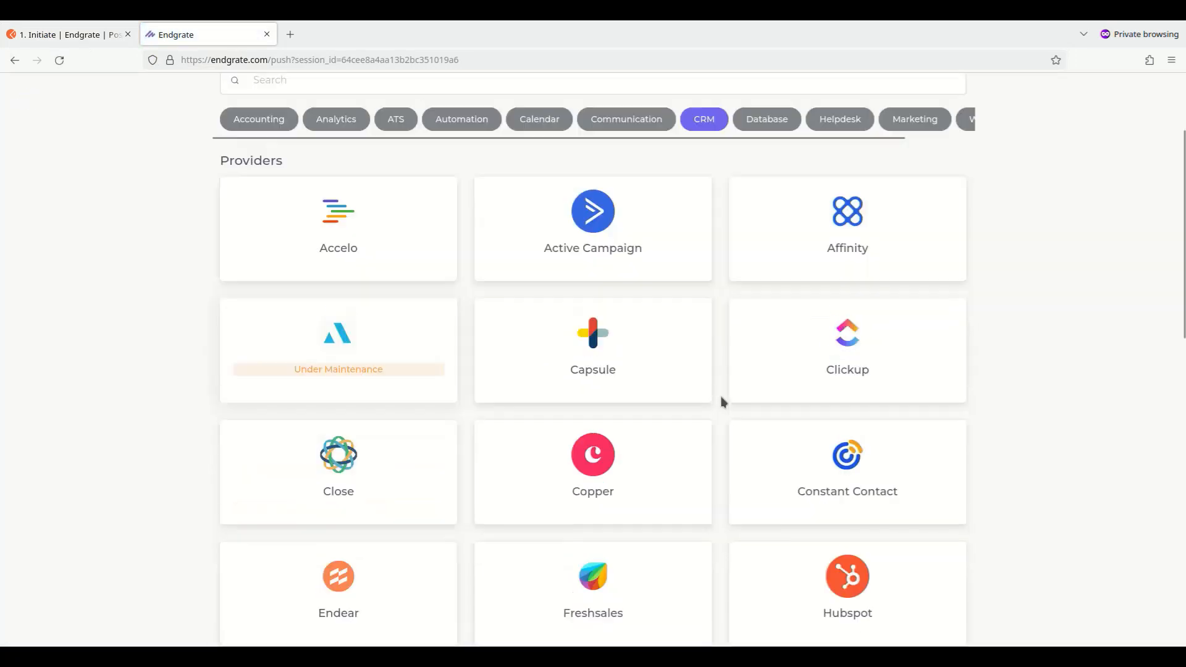
click(813, 392)
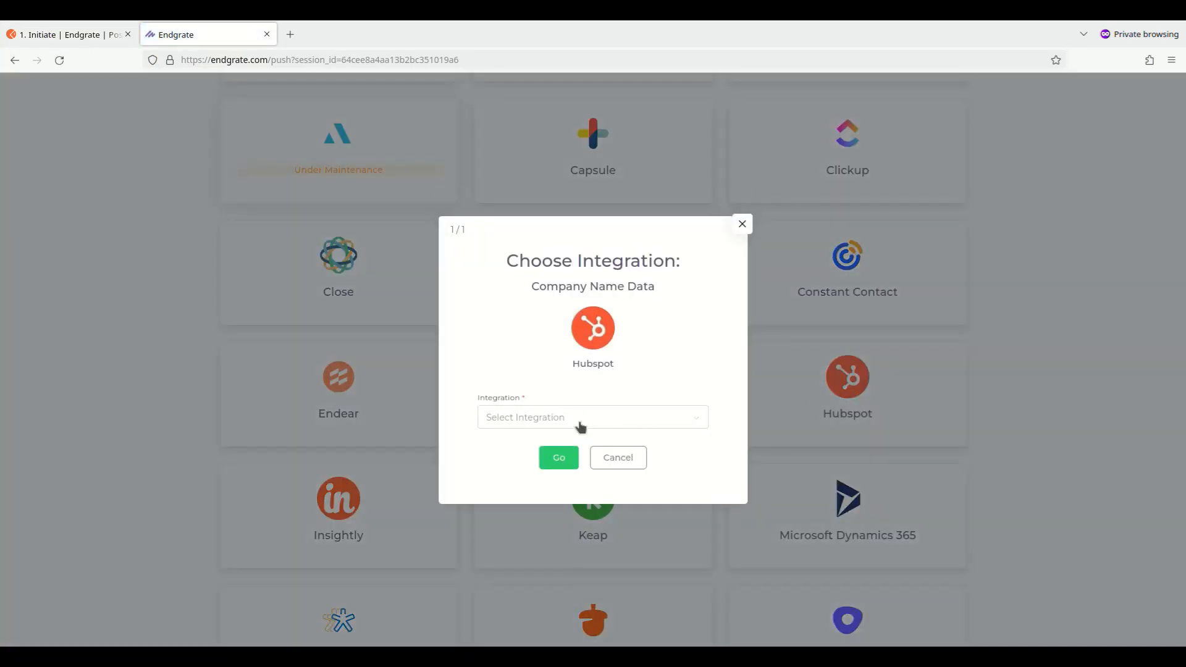
click(578, 425)
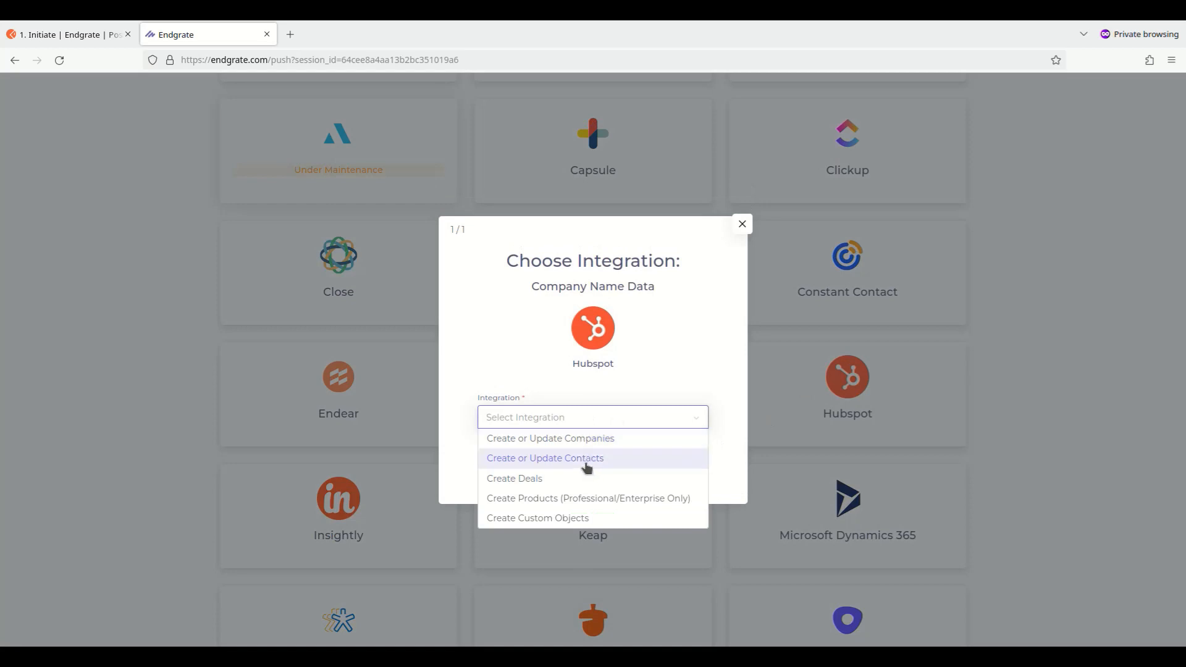
click(587, 460)
click(560, 459)
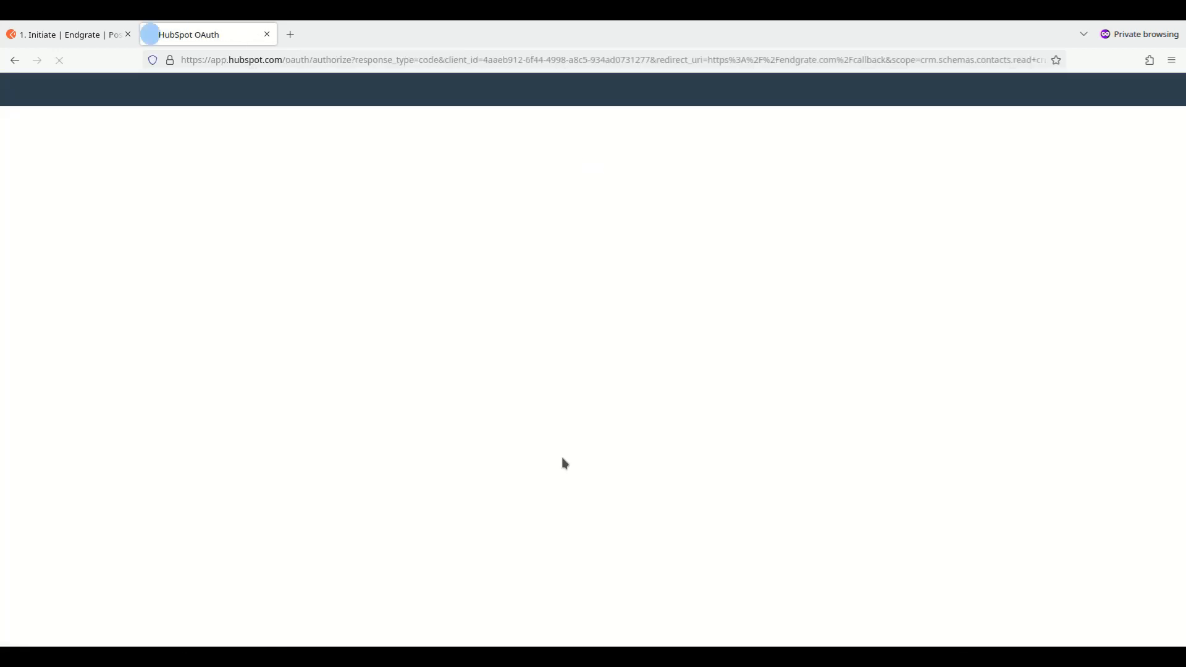
click(448, 423)
click(487, 458)
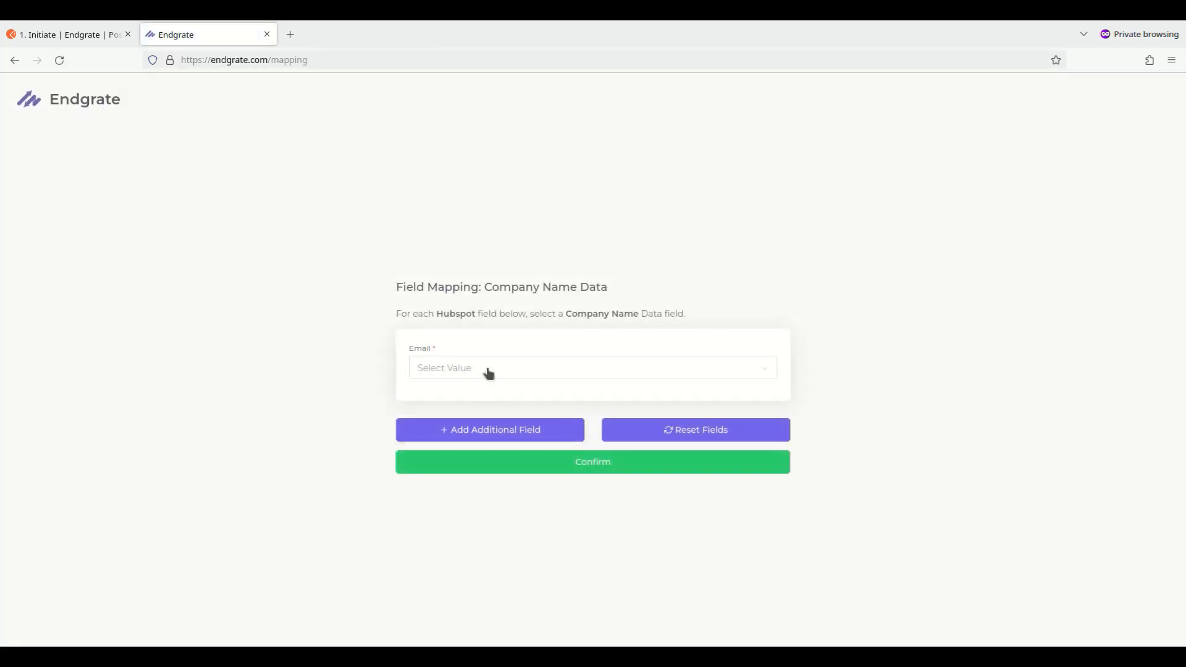
- Map the Hubspot Email field to Sample Data, enter a fallback e-mail address as its default value, and confirm the mapping
click(488, 373)
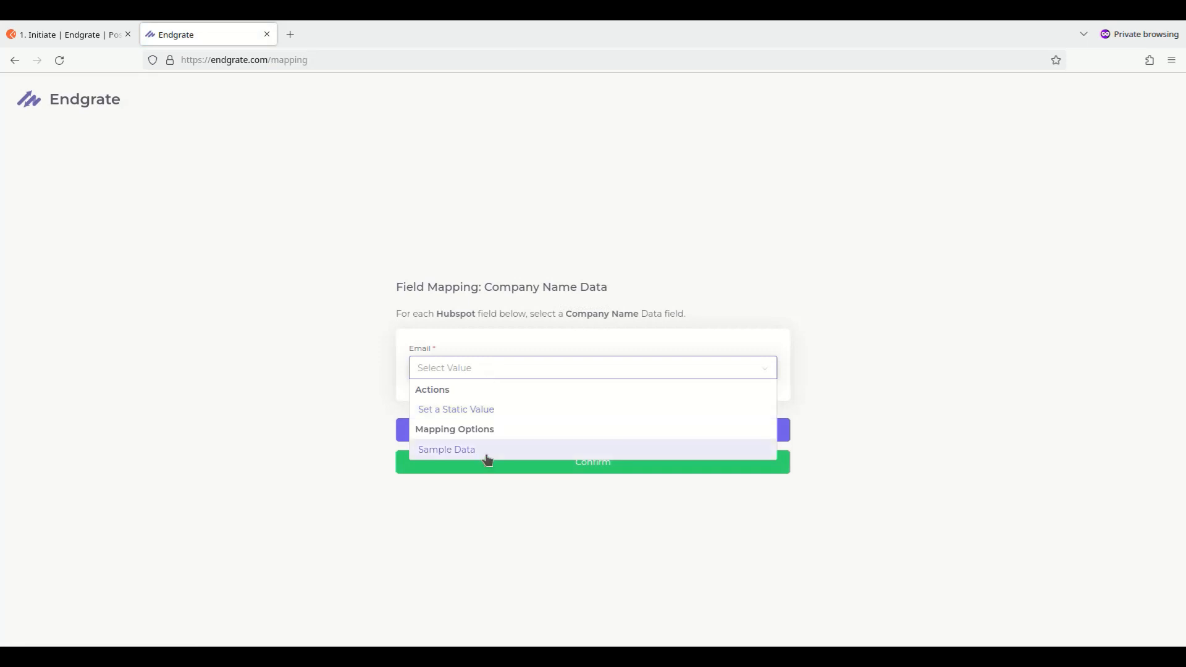
click(487, 461)
click(493, 389)
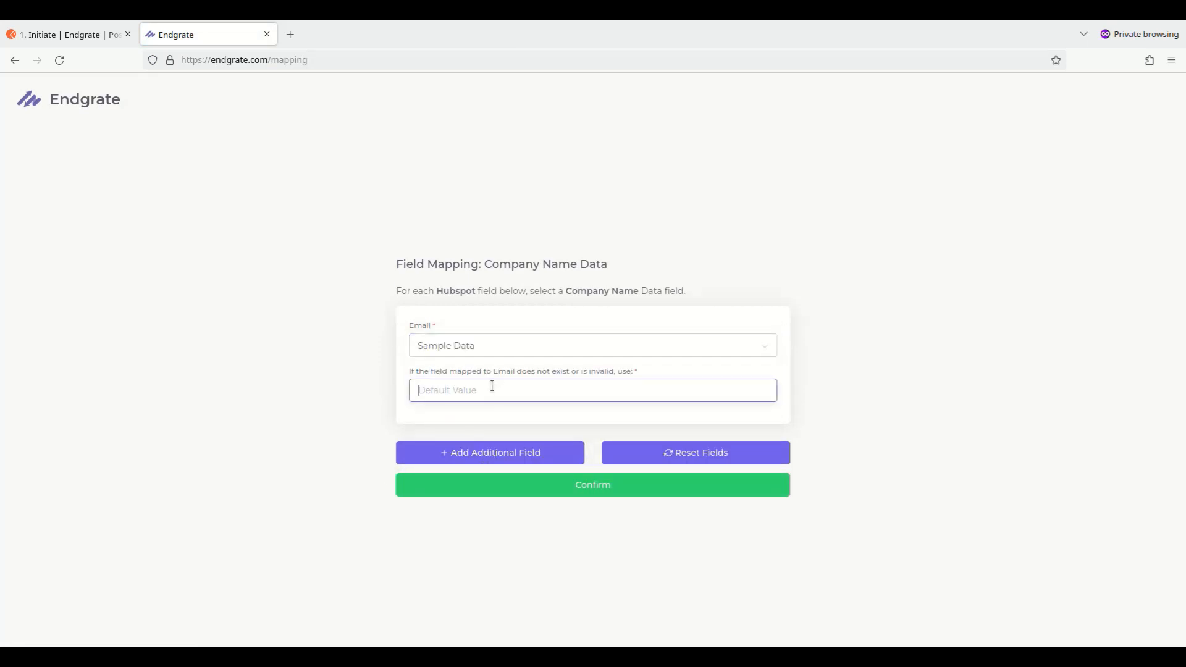
text(example)
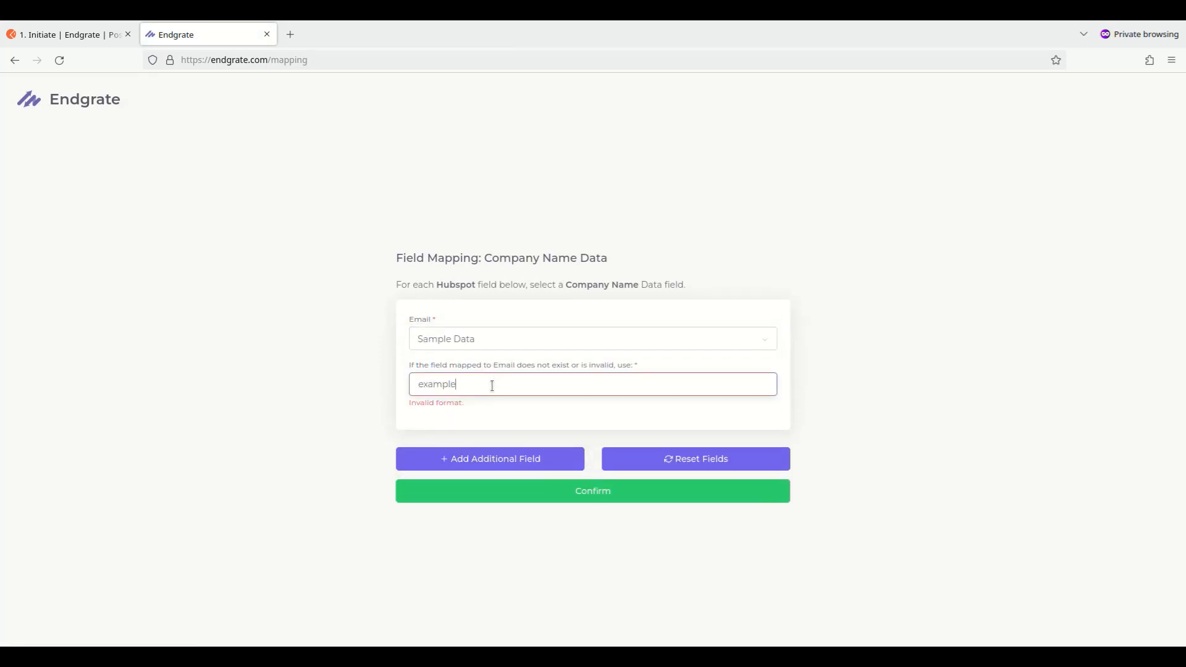
text(@test.com)
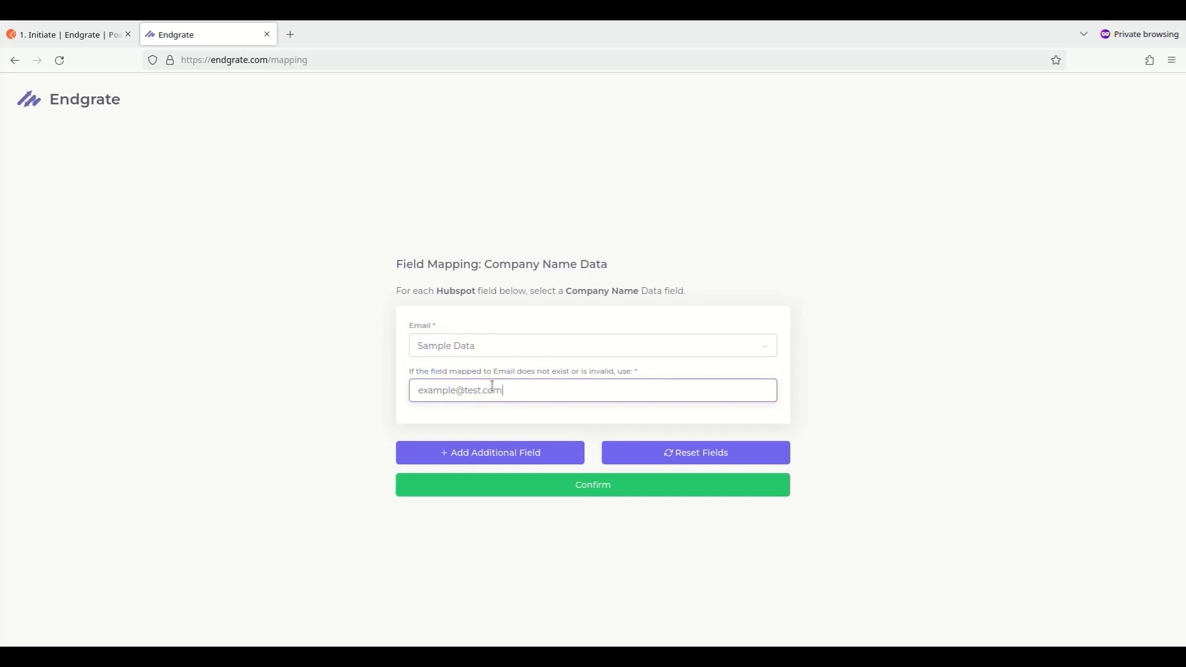
click(886, 422)
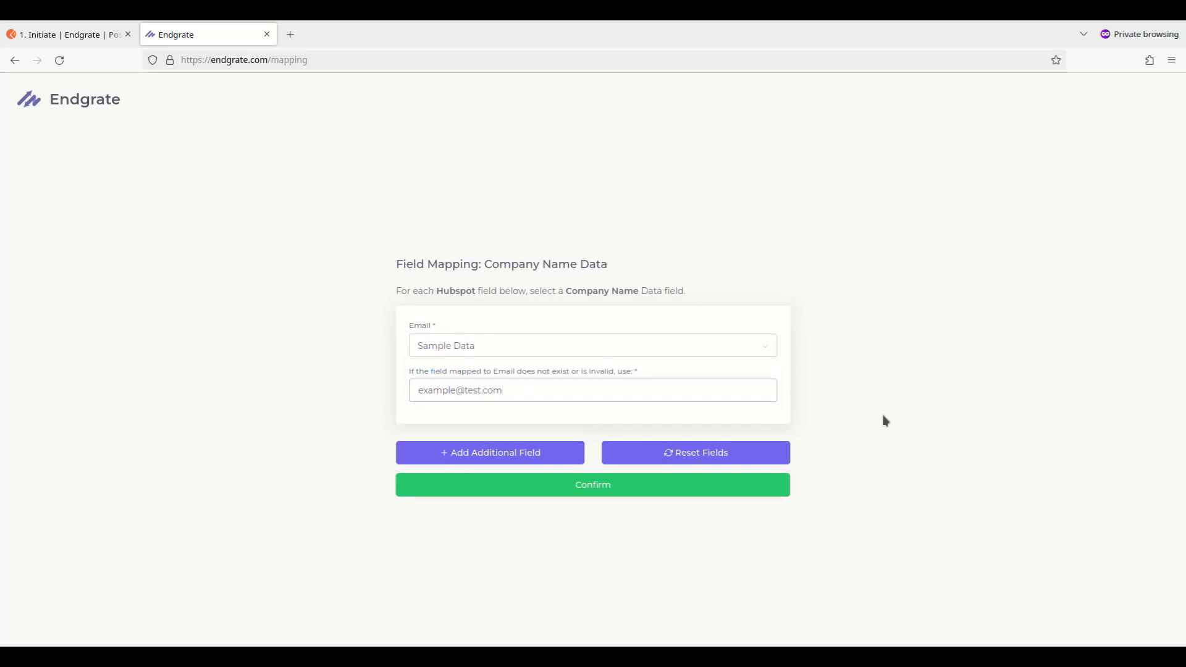
click(587, 496)
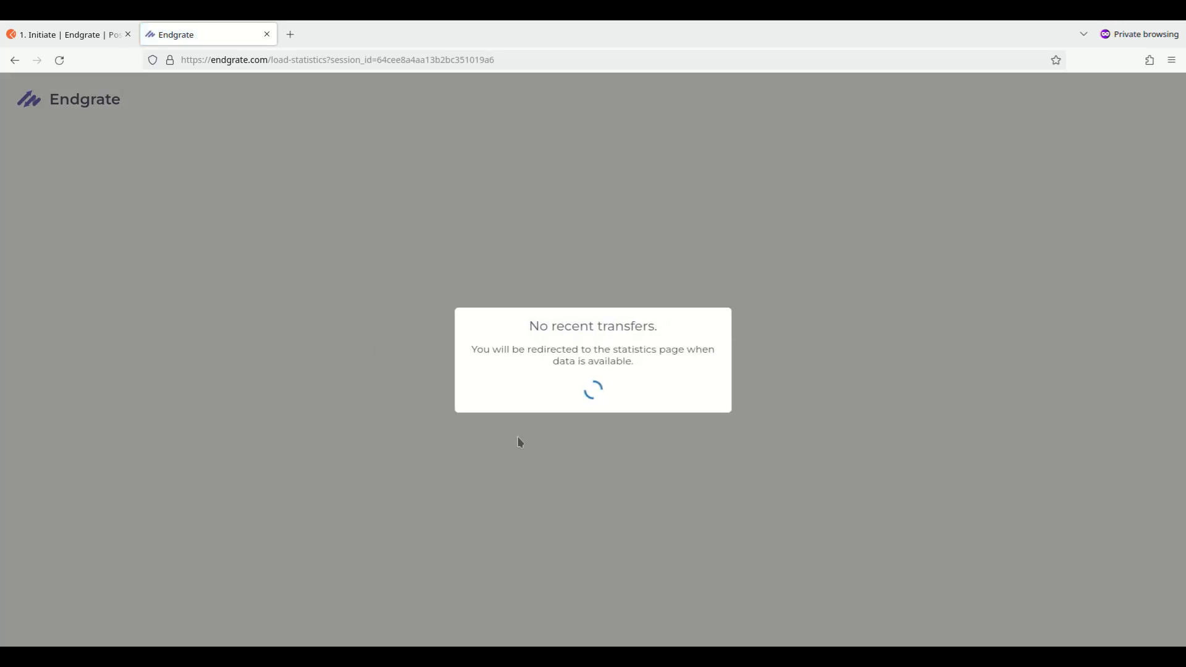
- Send the Push Data Trigger Transfer request in Postman and check the transfer statistics in the Endgrate browser tab
click(54, 32)
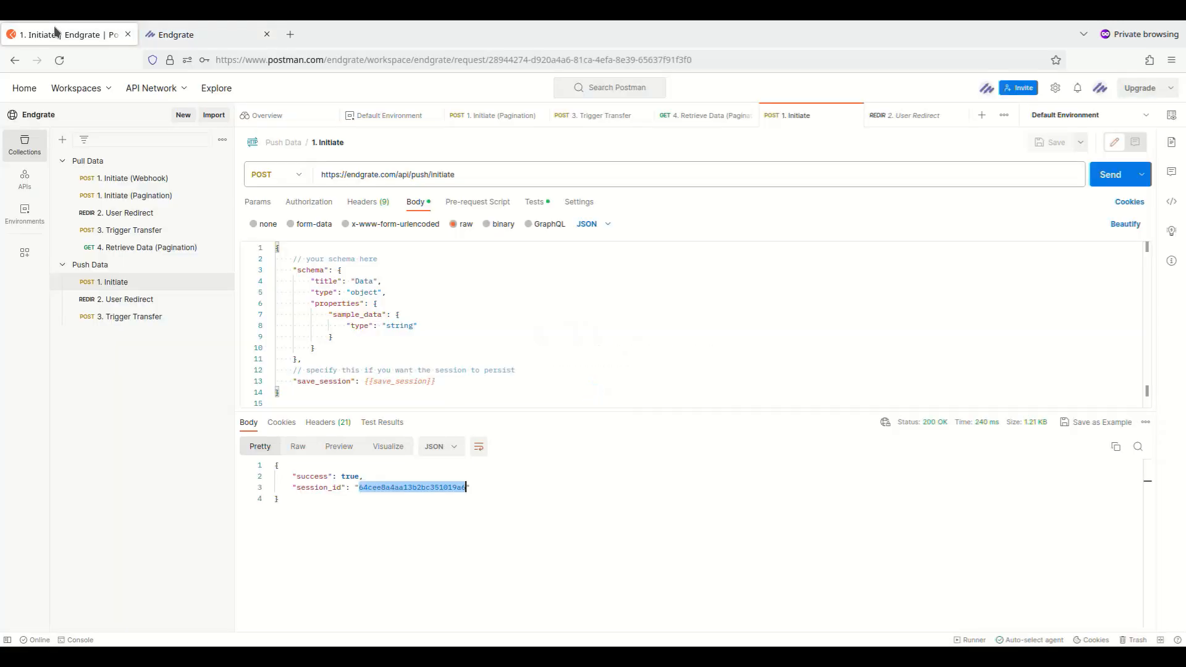
click(175, 306)
click(171, 318)
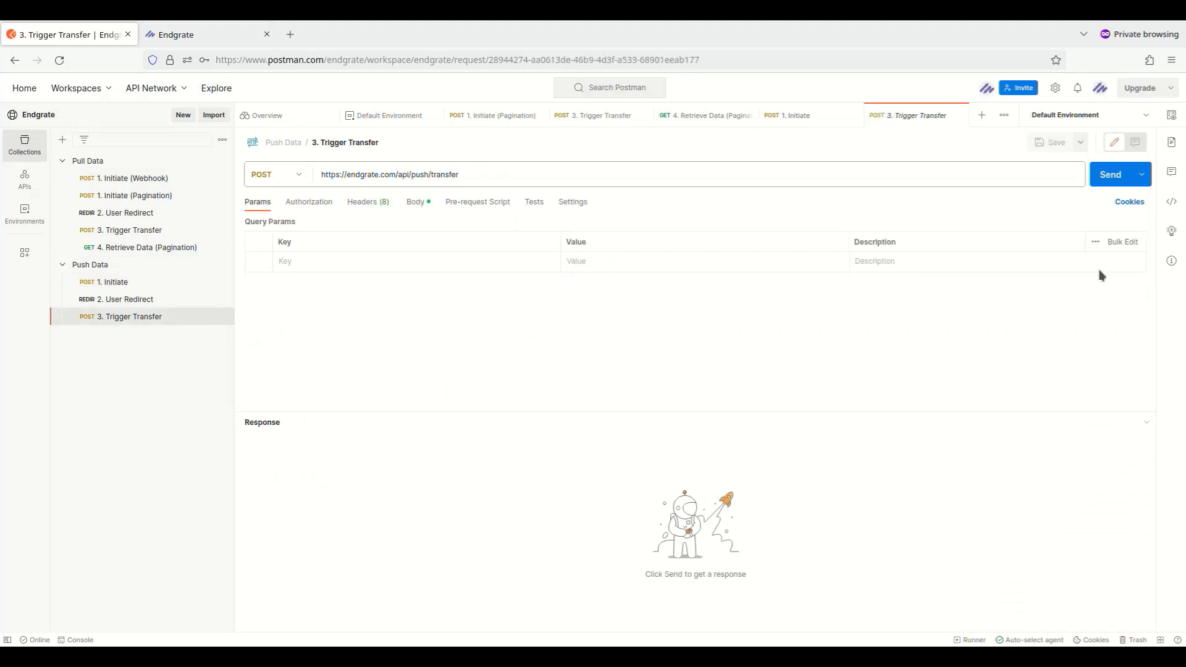
click(1109, 177)
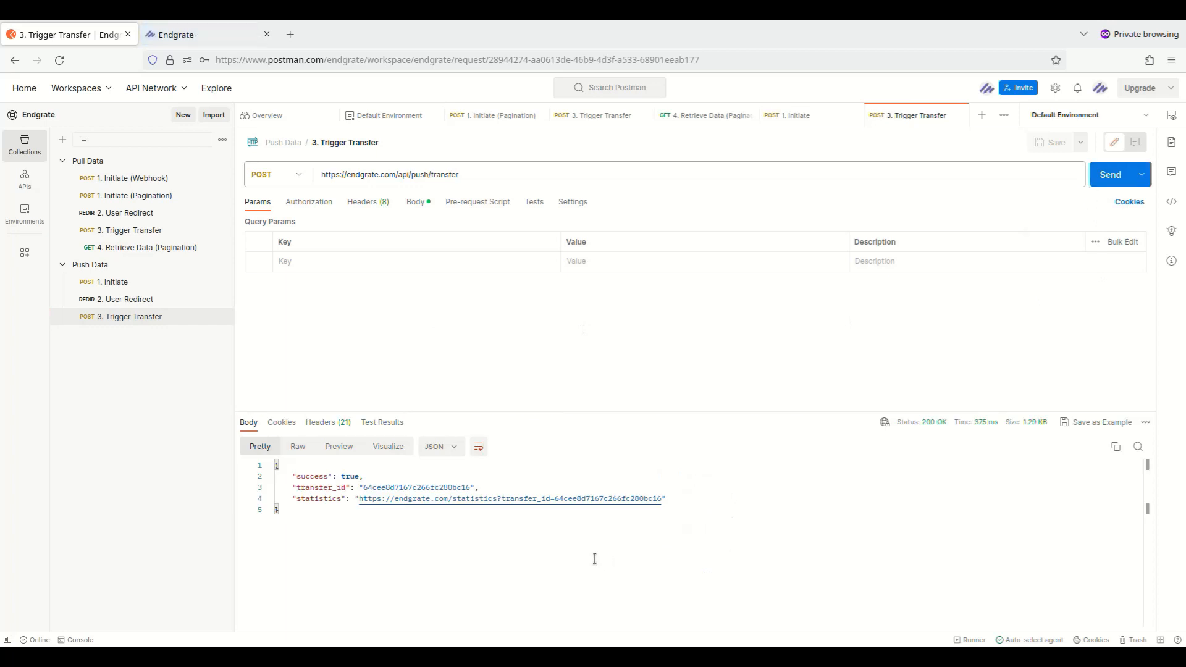
click(216, 36)
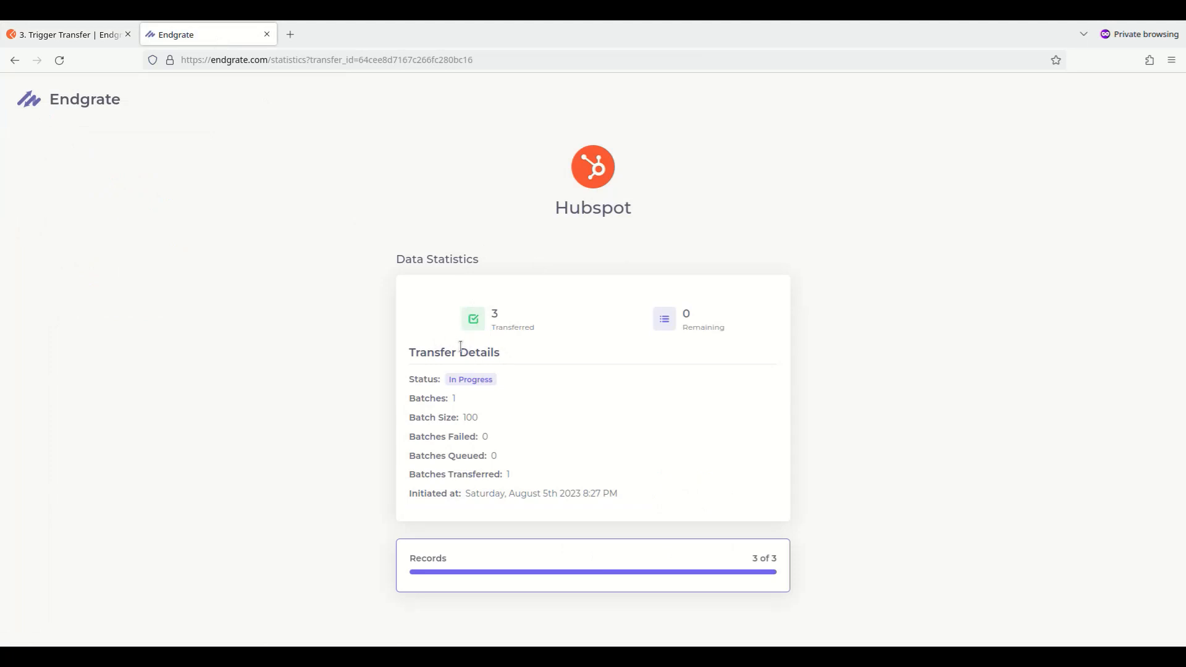
- Review the sample records in the body of the Push Data Trigger Transfer request against the Endgrate transfer statistics
click(91, 30)
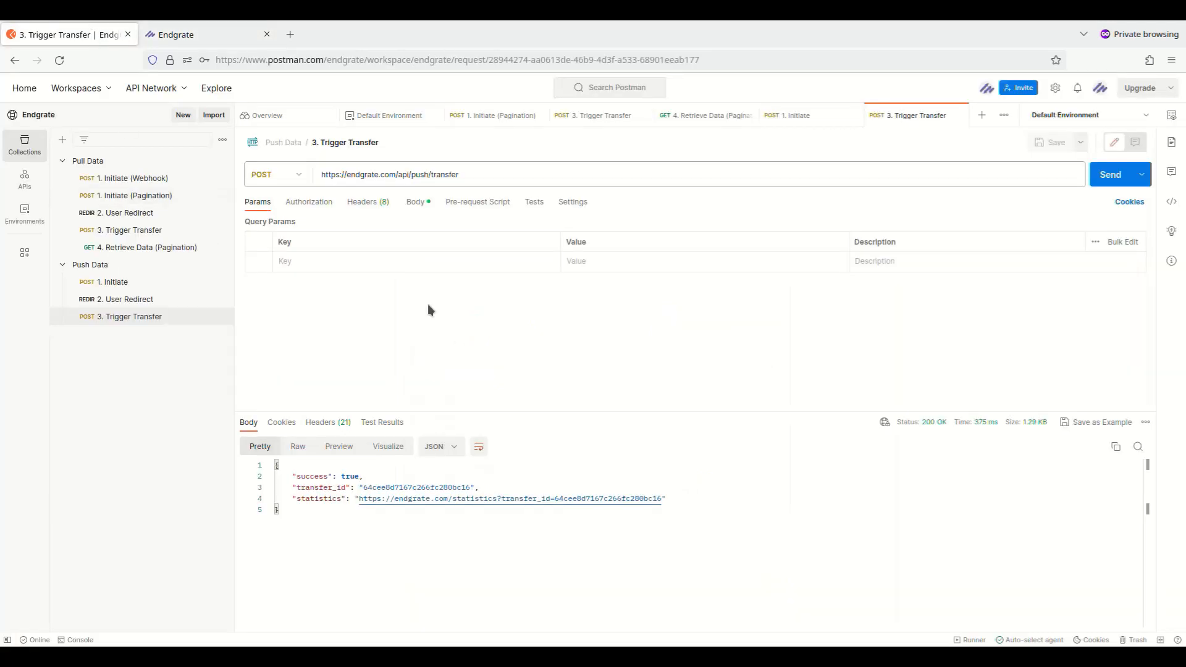
click(415, 204)
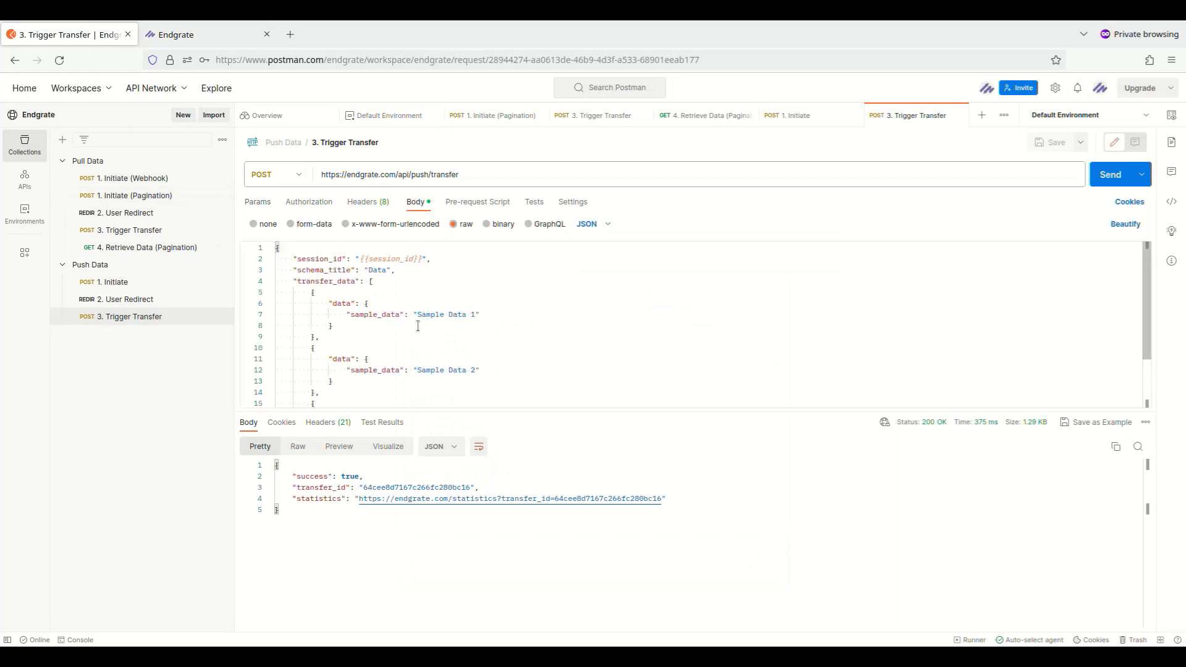
scroll(399, 303, down, 2)
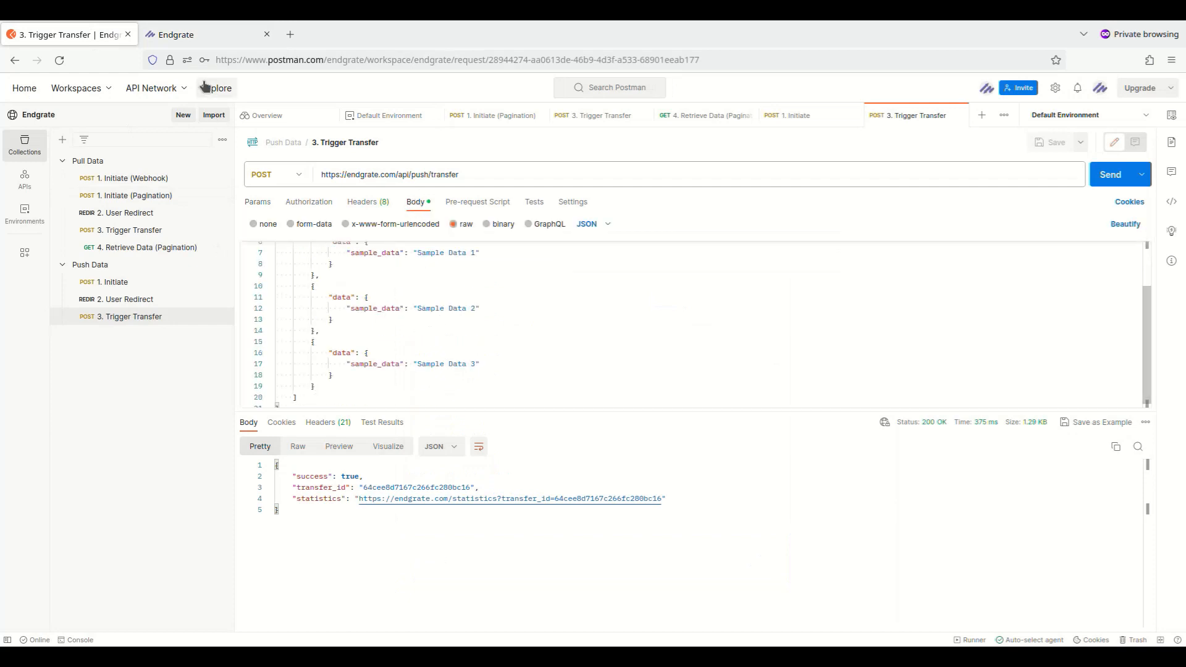
click(199, 32)
click(74, 35)
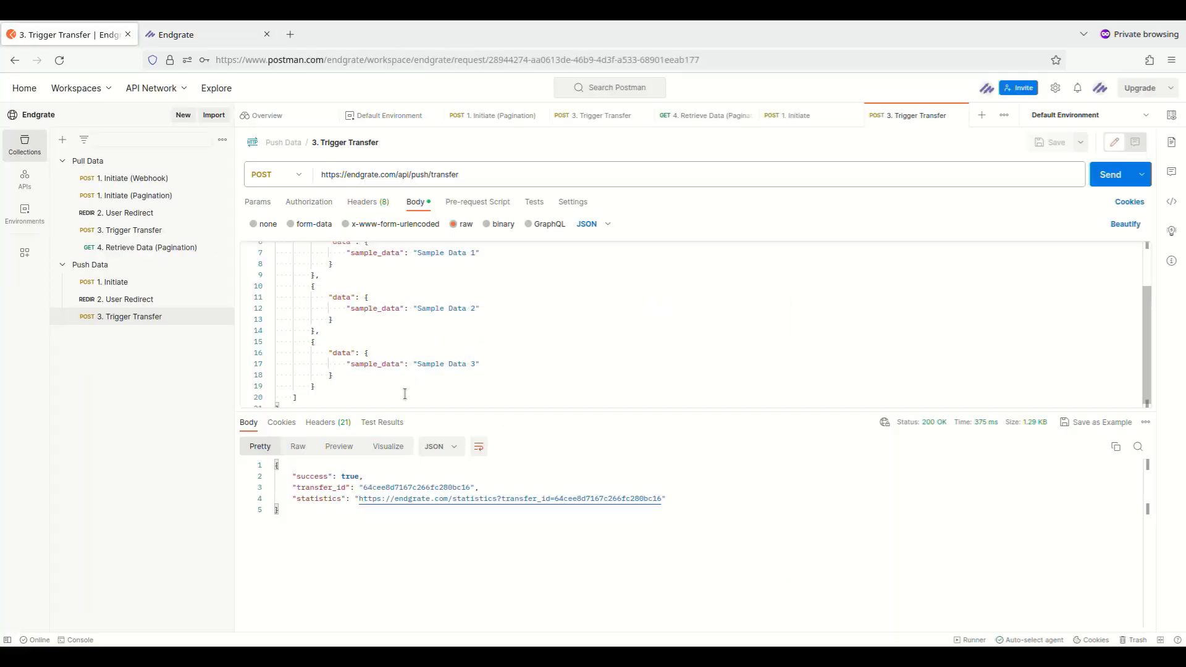